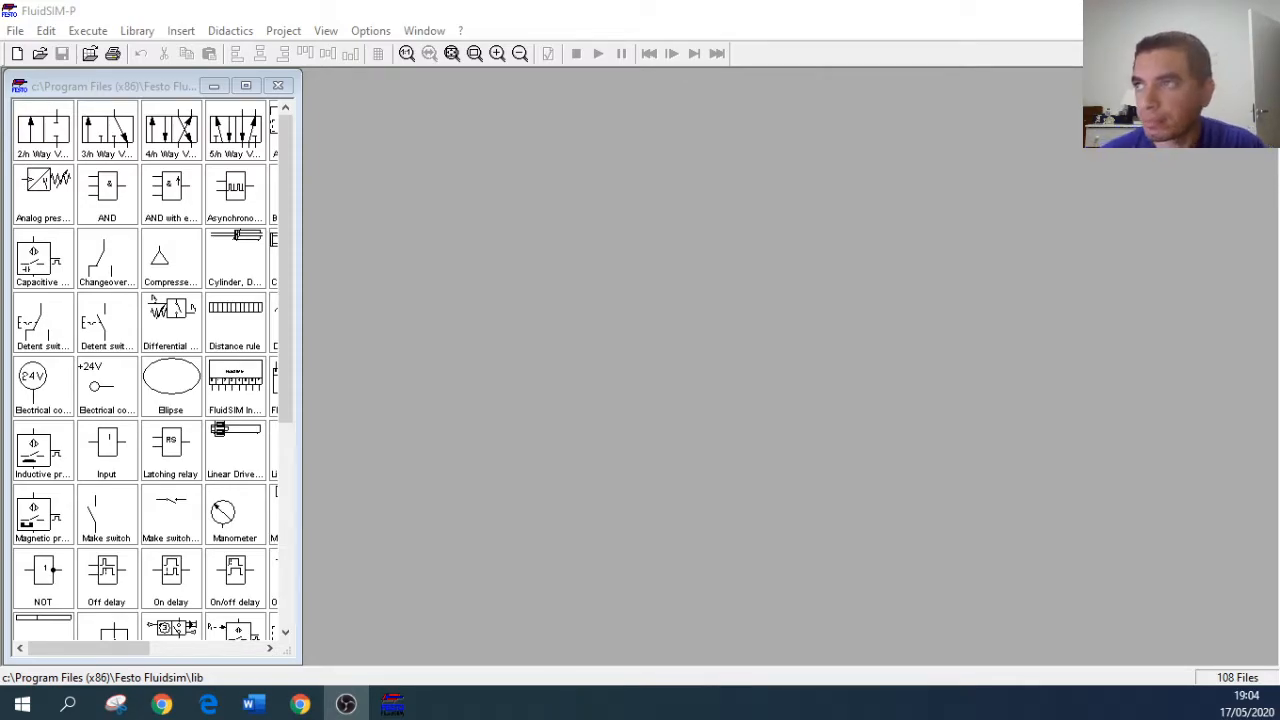
# Step: Create a new circuit and place the 2/n, 3/n, 4/n and 5/n way valves side by side in a row
pyautogui.moveTo(302, 247); pyautogui.dragTo(557, 251)
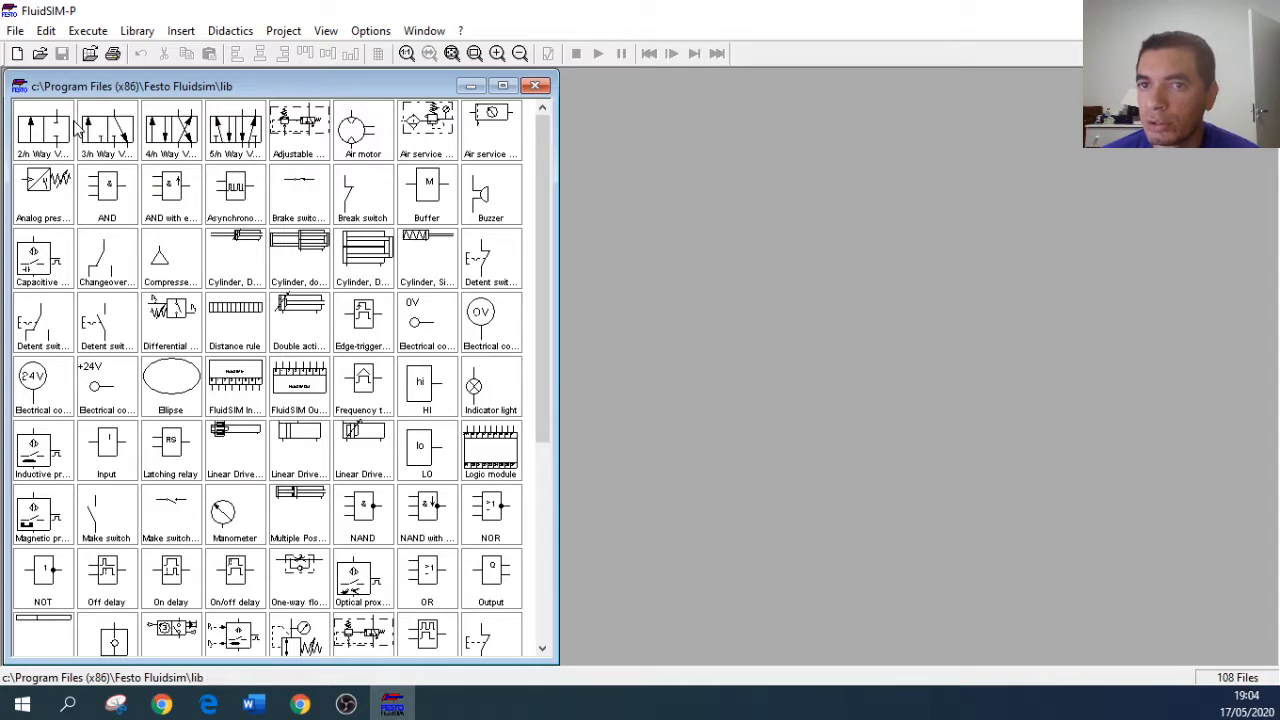
pyautogui.click(17, 53)
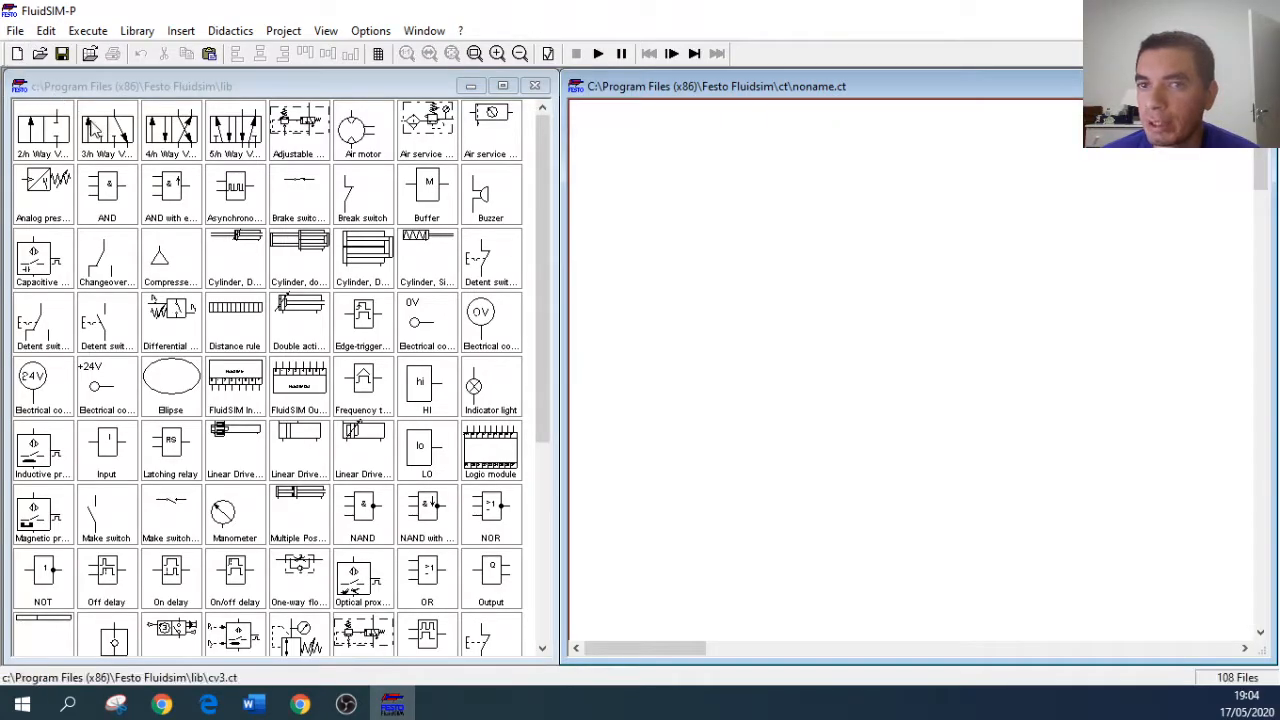
pyautogui.moveTo(55, 145); pyautogui.dragTo(664, 258)
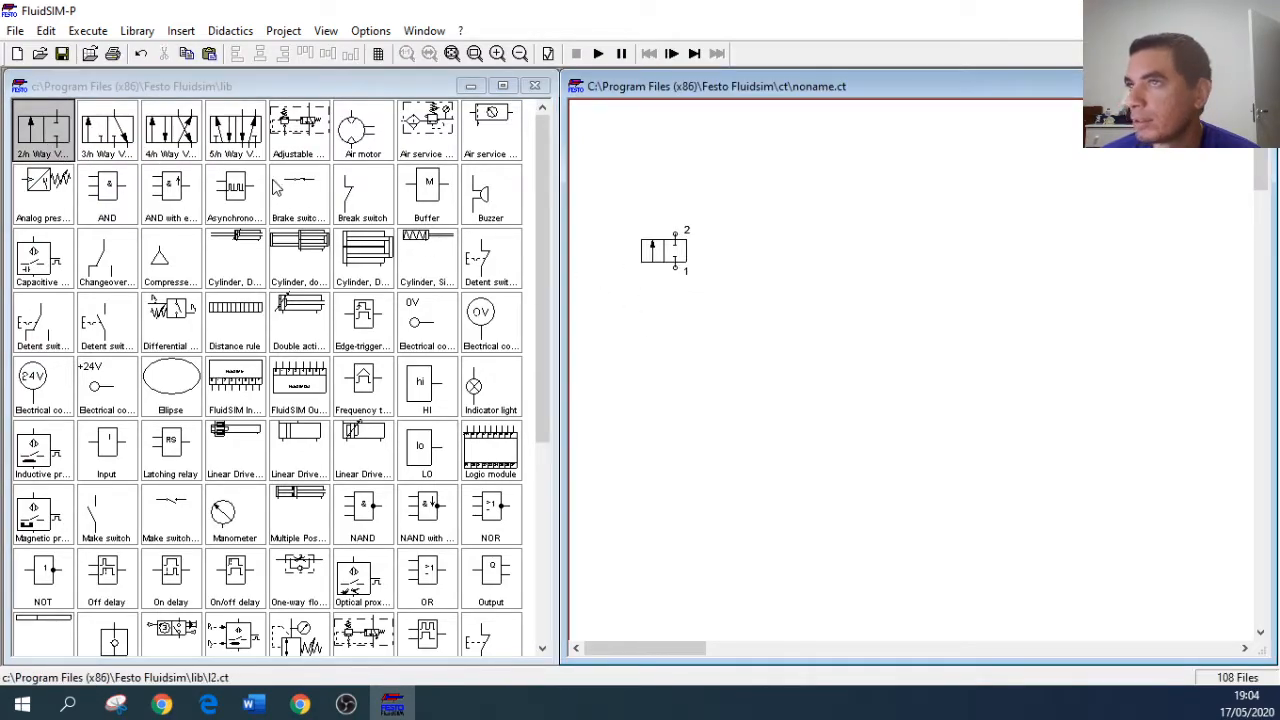
pyautogui.moveTo(128, 148); pyautogui.dragTo(752, 262)
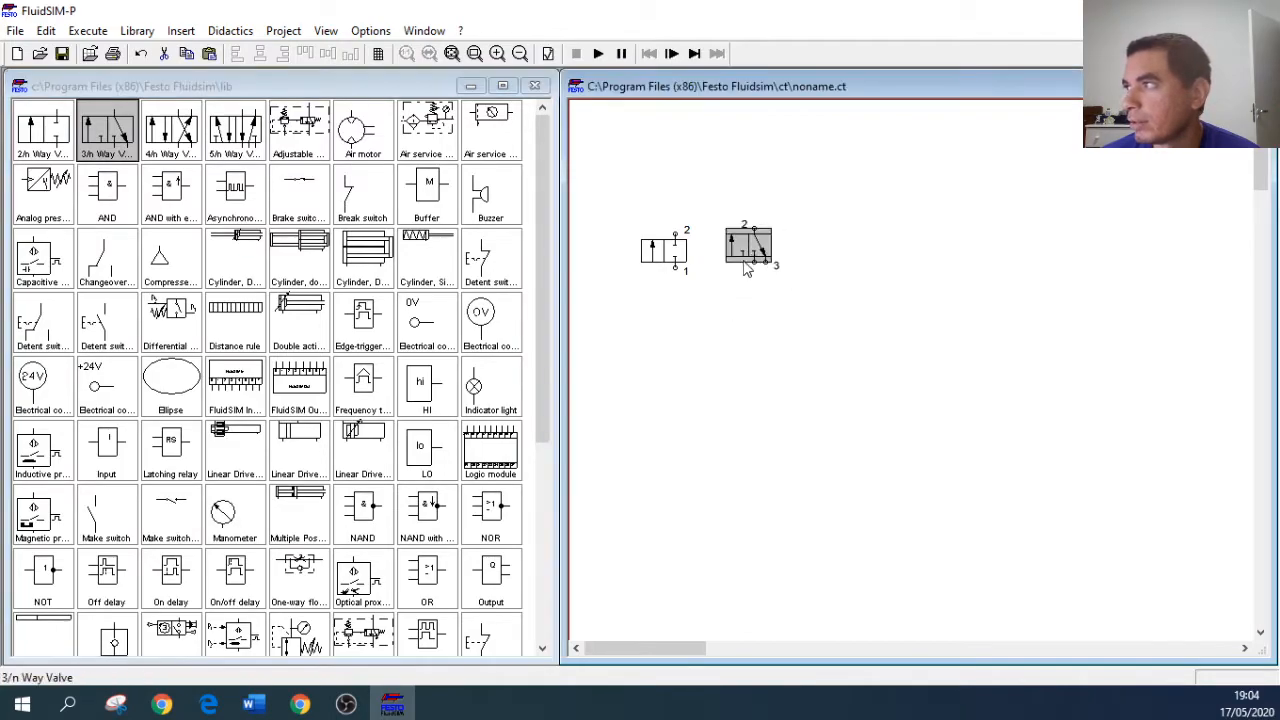
pyautogui.moveTo(162, 146); pyautogui.dragTo(837, 254)
pyautogui.click(846, 250)
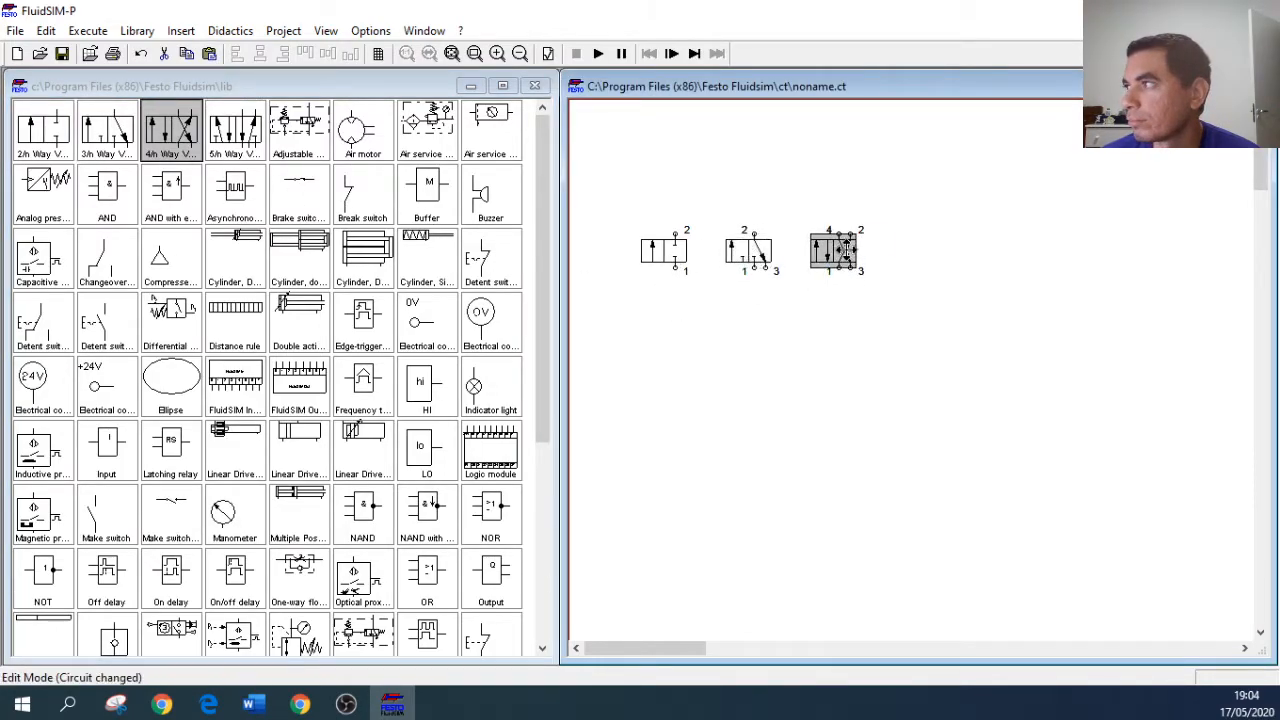
pyautogui.moveTo(234, 132); pyautogui.dragTo(926, 254)
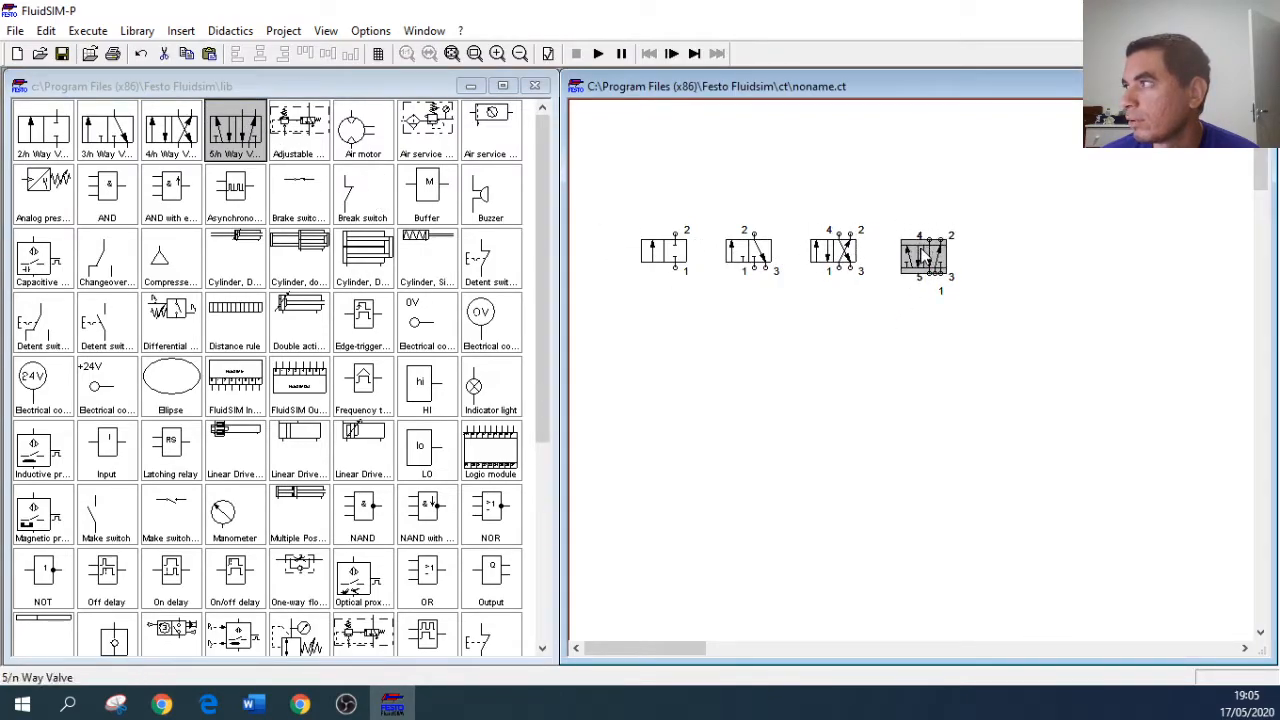
pyautogui.click(858, 207)
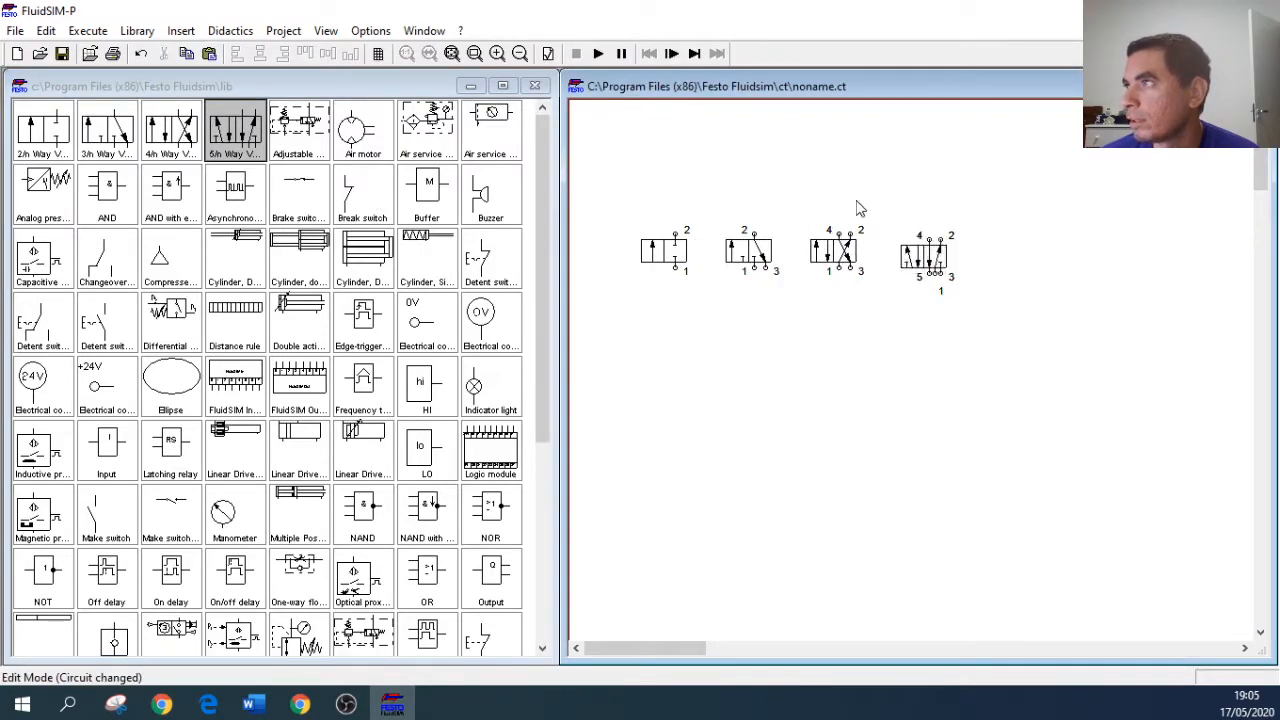
# Step: Place an air service unit in simplified representation below the 2/n way valve
pyautogui.click(477, 129)
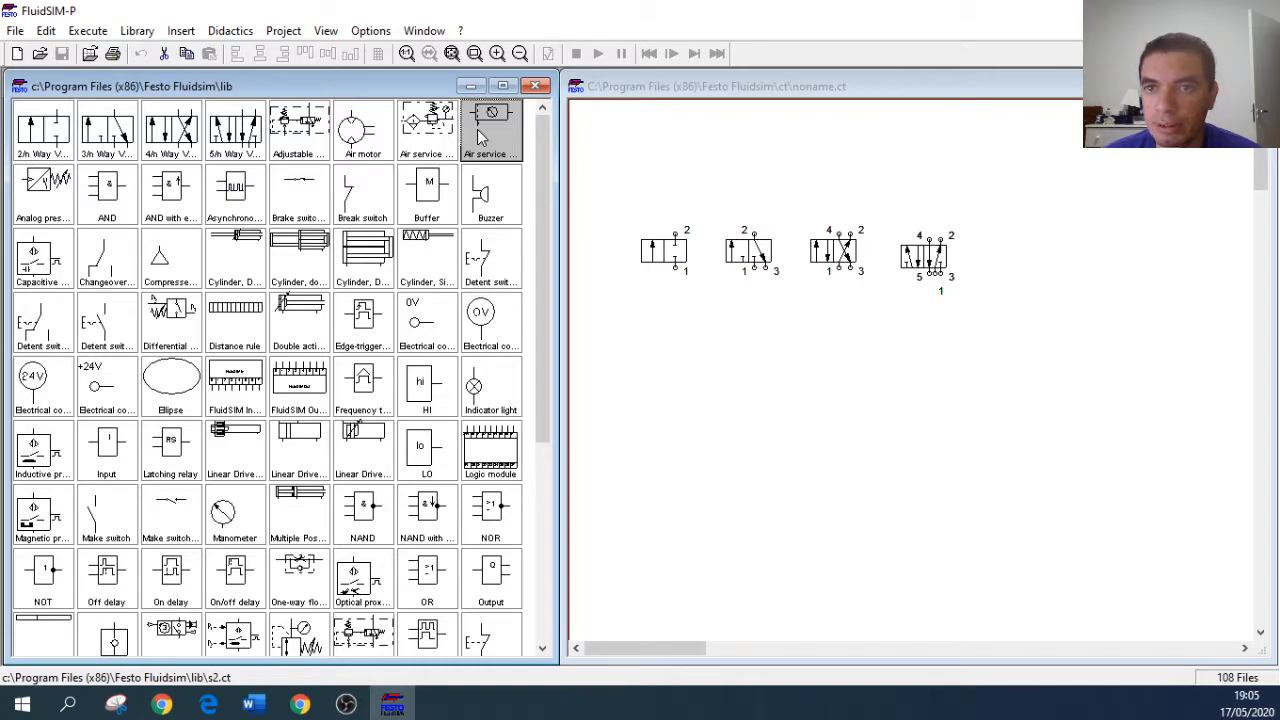
pyautogui.moveTo(477, 129); pyautogui.dragTo(669, 342)
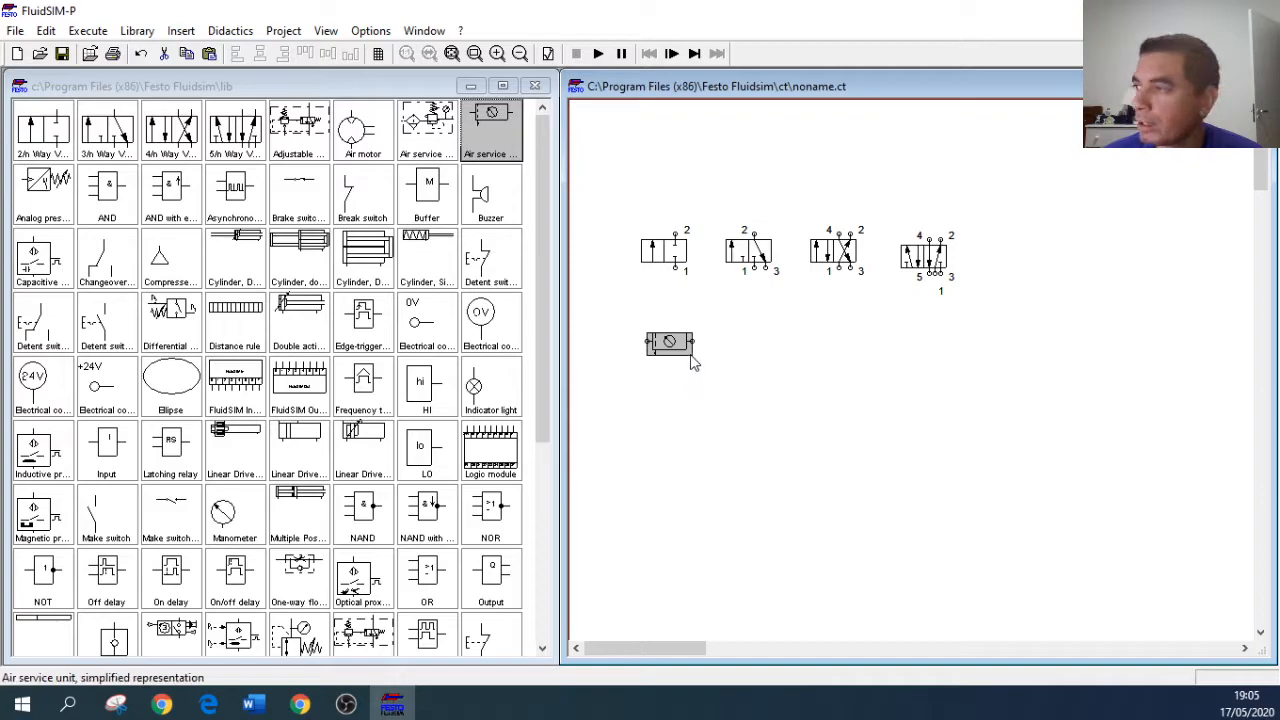
pyautogui.moveTo(666, 343); pyautogui.dragTo(659, 369)
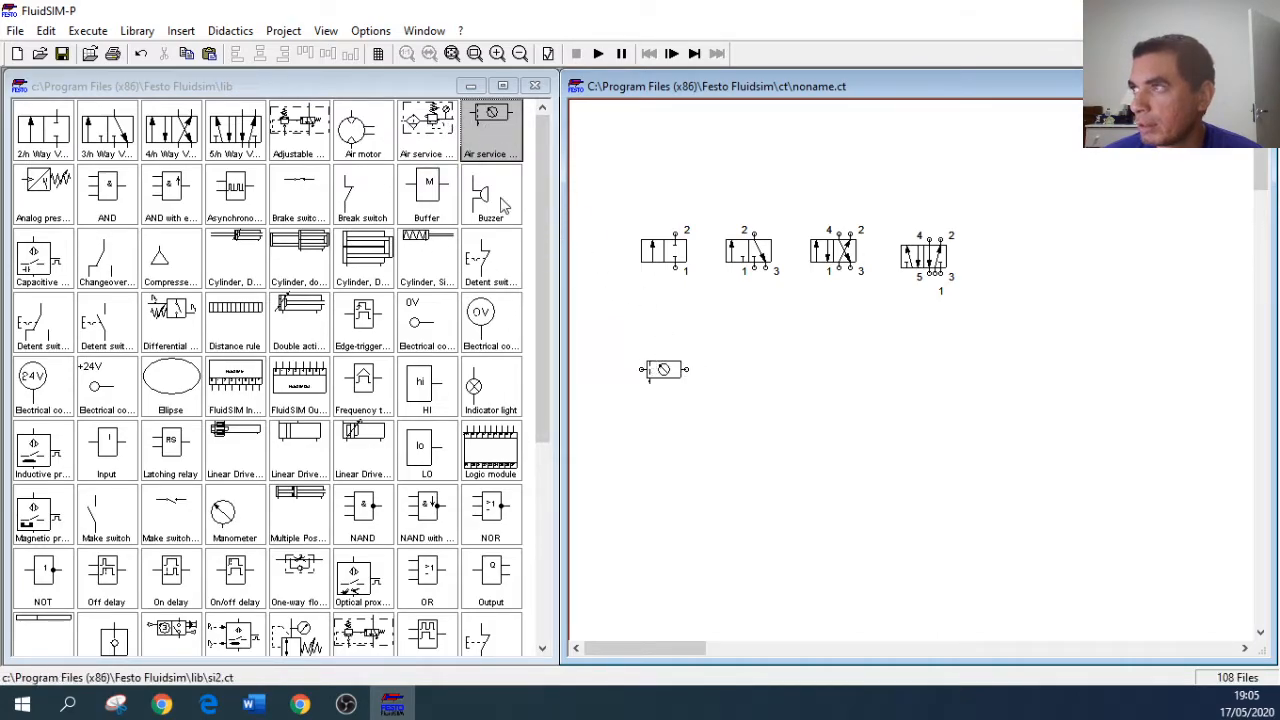
pyautogui.moveTo(441, 127); pyautogui.dragTo(688, 422)
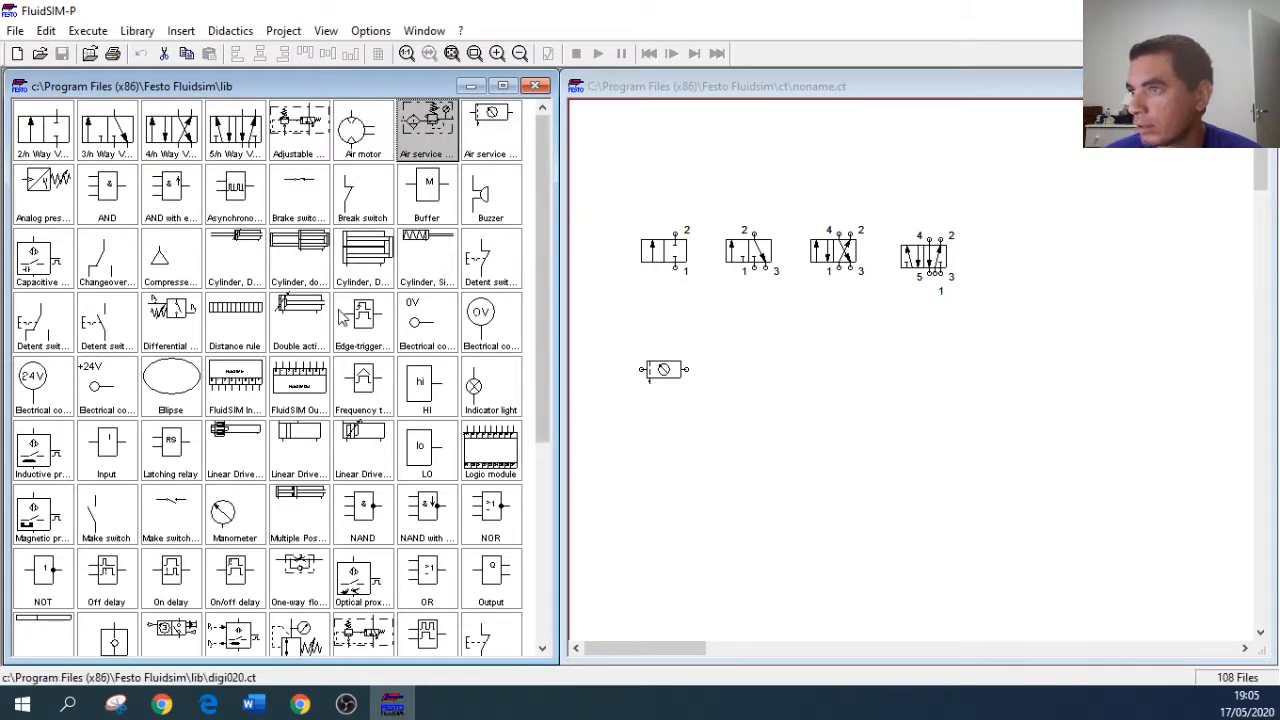
# Step: Add a compressed air supply below the air service unit and connect it to the unit's inlet
pyautogui.click(172, 262)
pyautogui.moveTo(170, 262); pyautogui.dragTo(650, 440)
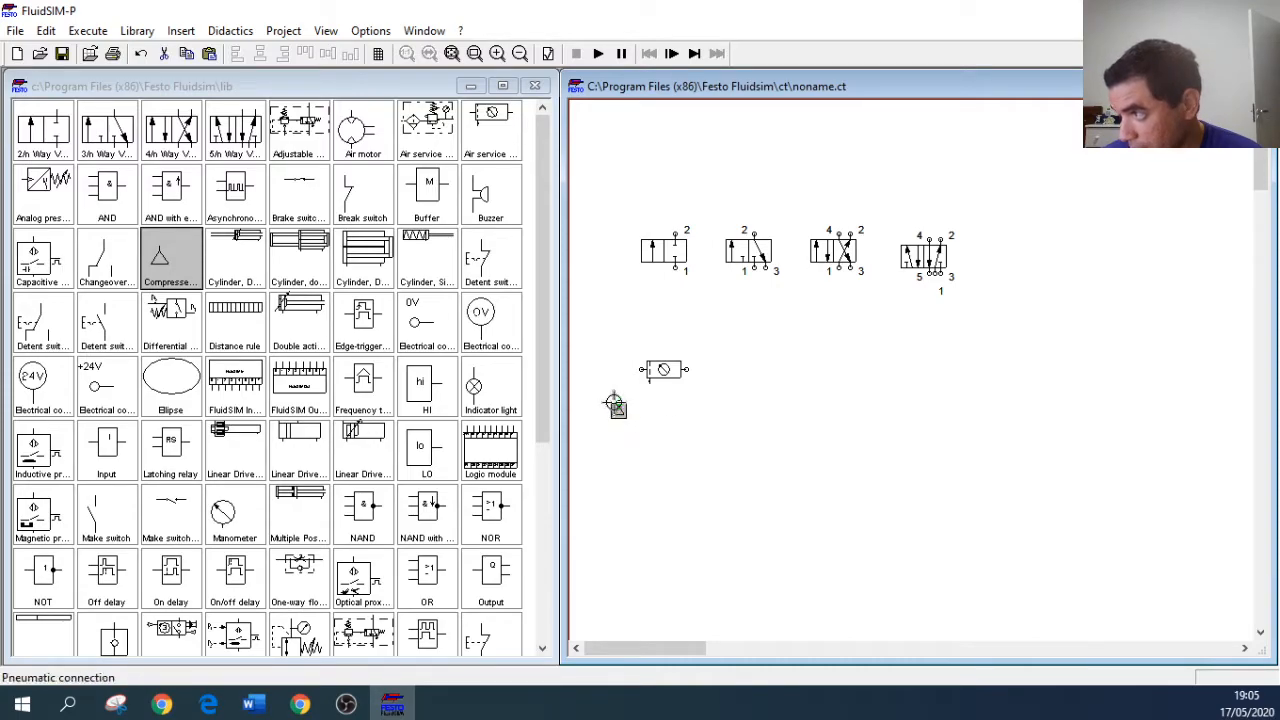
pyautogui.moveTo(641, 369)
pyautogui.mouseDown()
pyautogui.moveTo(621, 374)
pyautogui.moveTo(618, 406)
pyautogui.mouseUp()
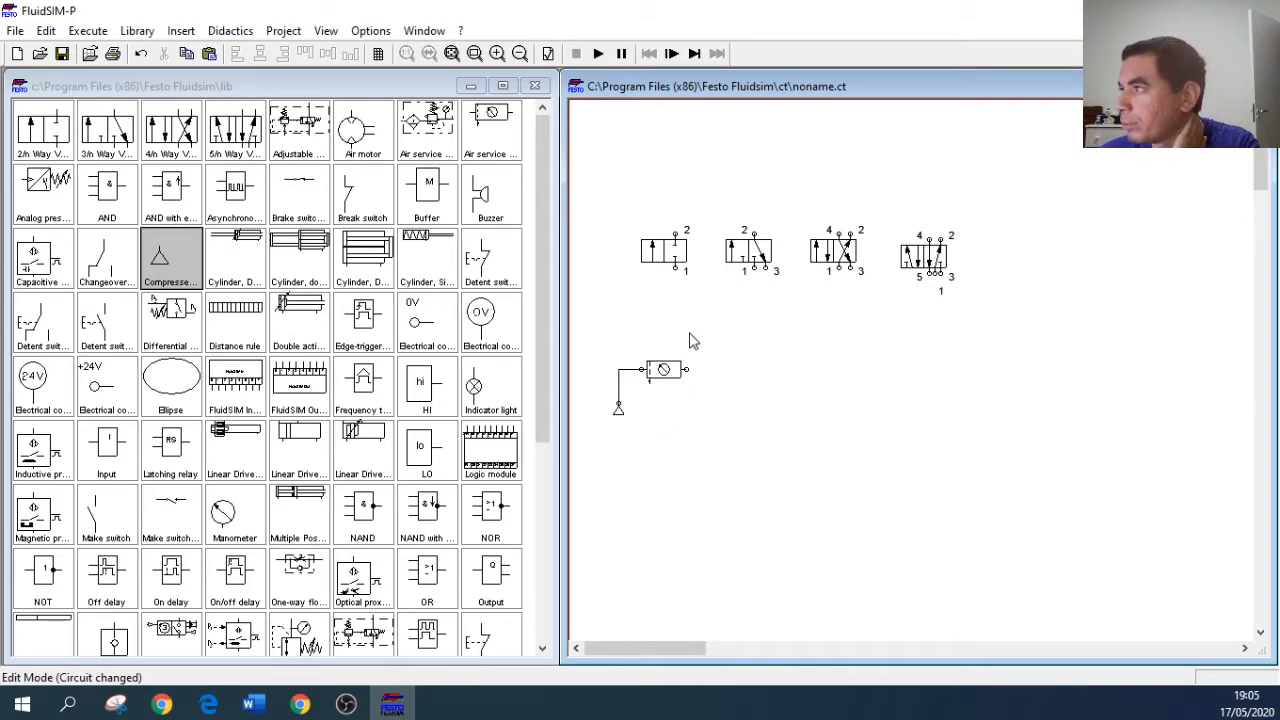
# Step: Move the 3/n, 4/n and 5/n way valves aside and connect port 1 of the 2/n way valve to the air service unit's outlet
pyautogui.moveTo(750, 258); pyautogui.dragTo(1000, 374)
pyautogui.moveTo(933, 263); pyautogui.dragTo(1007, 302)
pyautogui.moveTo(848, 257); pyautogui.dragTo(1000, 246)
pyautogui.moveTo(663, 250); pyautogui.dragTo(680, 268)
pyautogui.click(745, 300)
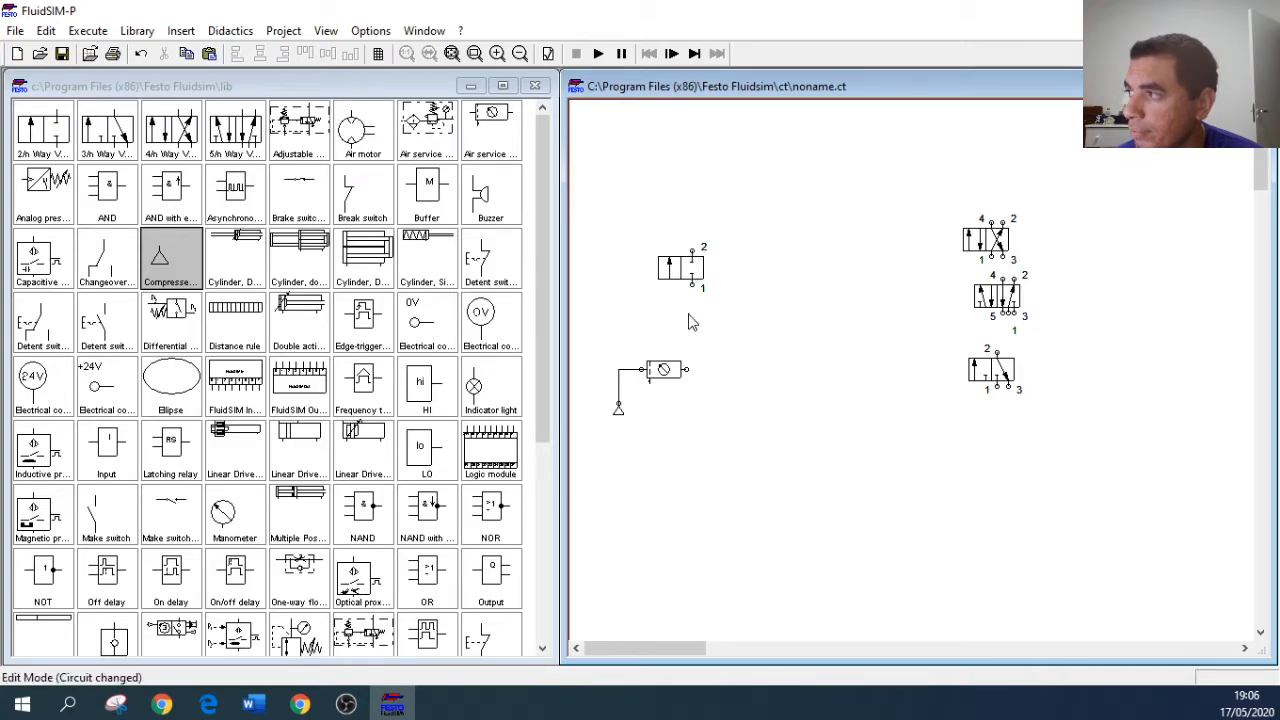
pyautogui.moveTo(694, 285); pyautogui.dragTo(686, 370)
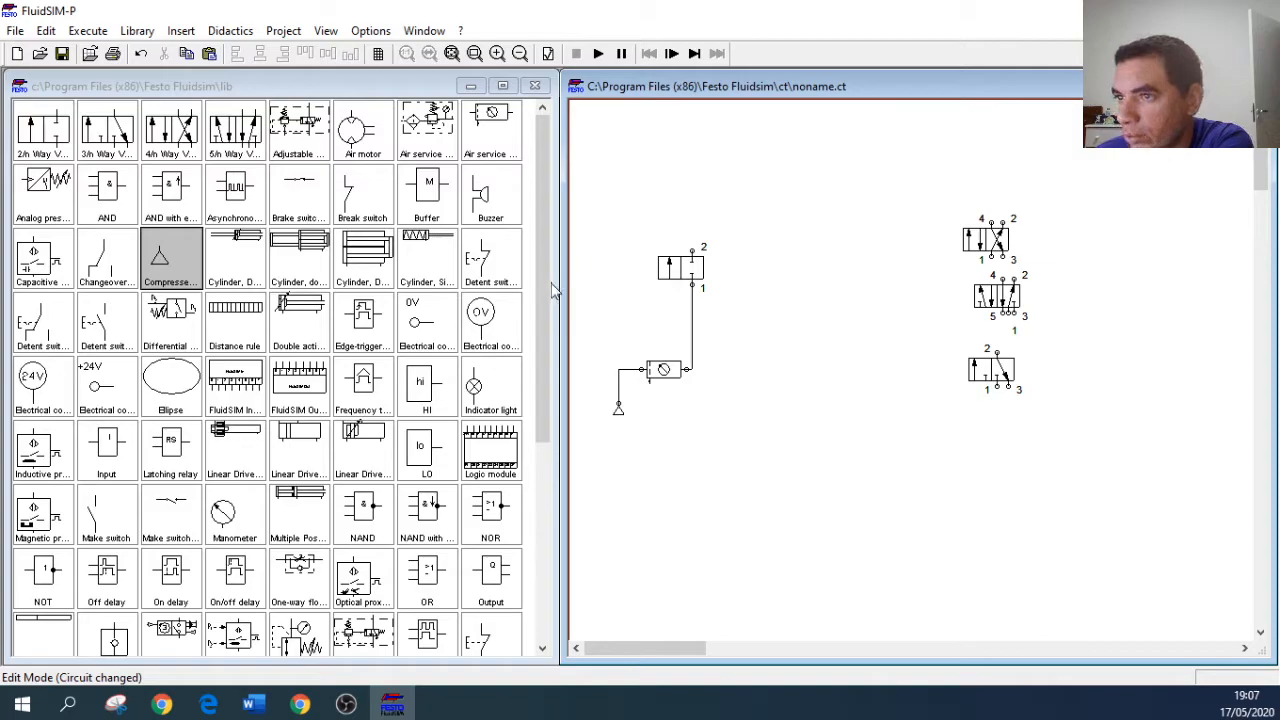
# Step: Place a manometer above the 2/n way valve and connect it to the valve's port 2
pyautogui.click(547, 362)
pyautogui.moveTo(545, 362); pyautogui.dragTo(543, 426)
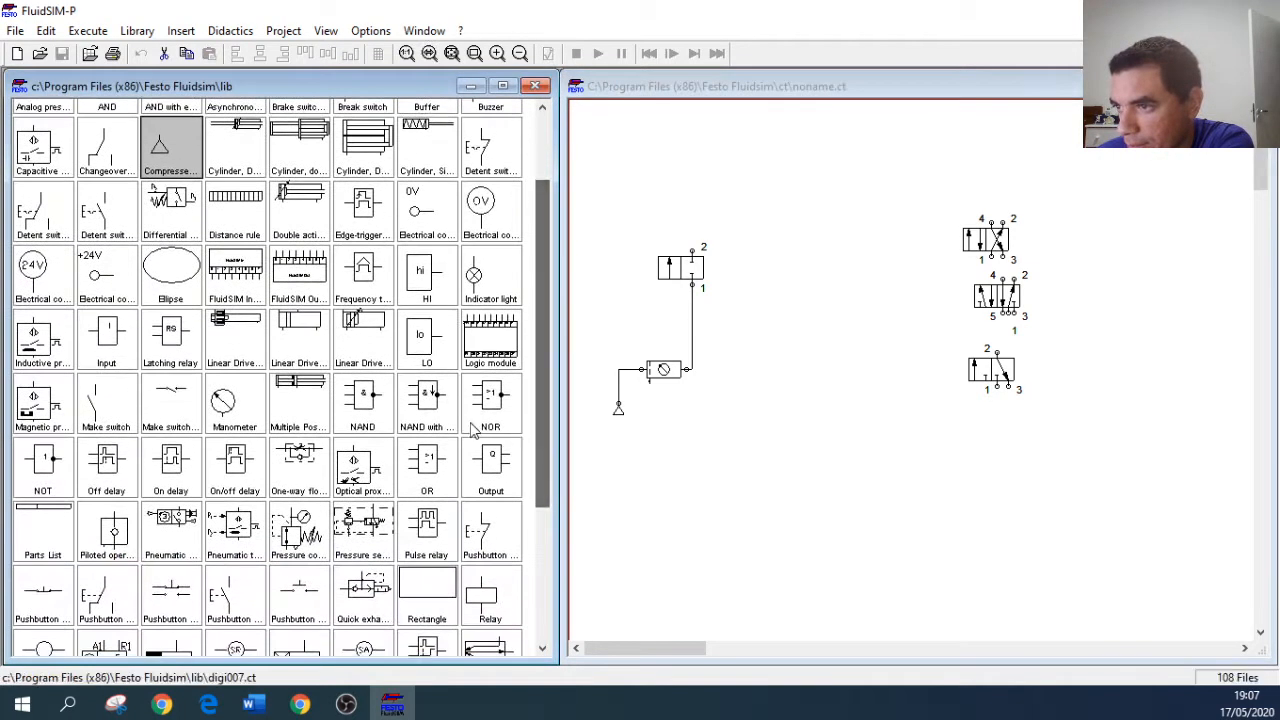
pyautogui.moveTo(234, 400); pyautogui.dragTo(698, 186)
pyautogui.click(716, 224)
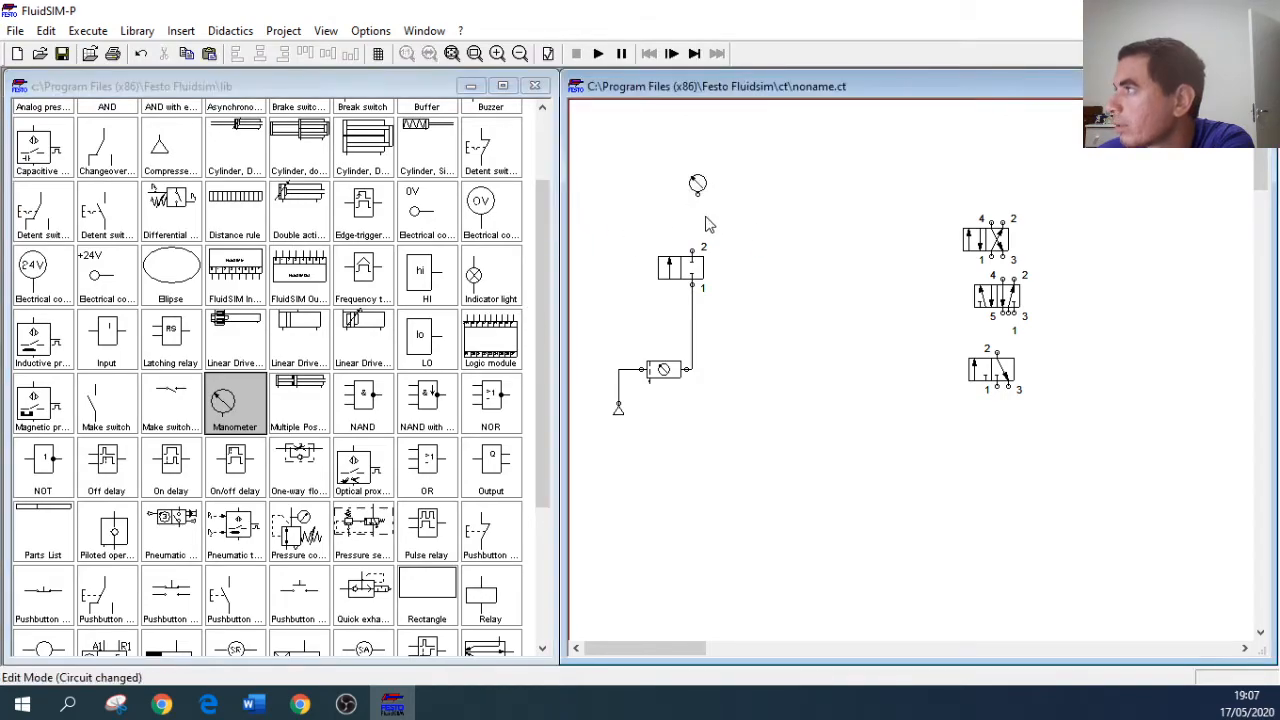
pyautogui.moveTo(689, 252); pyautogui.dragTo(697, 196)
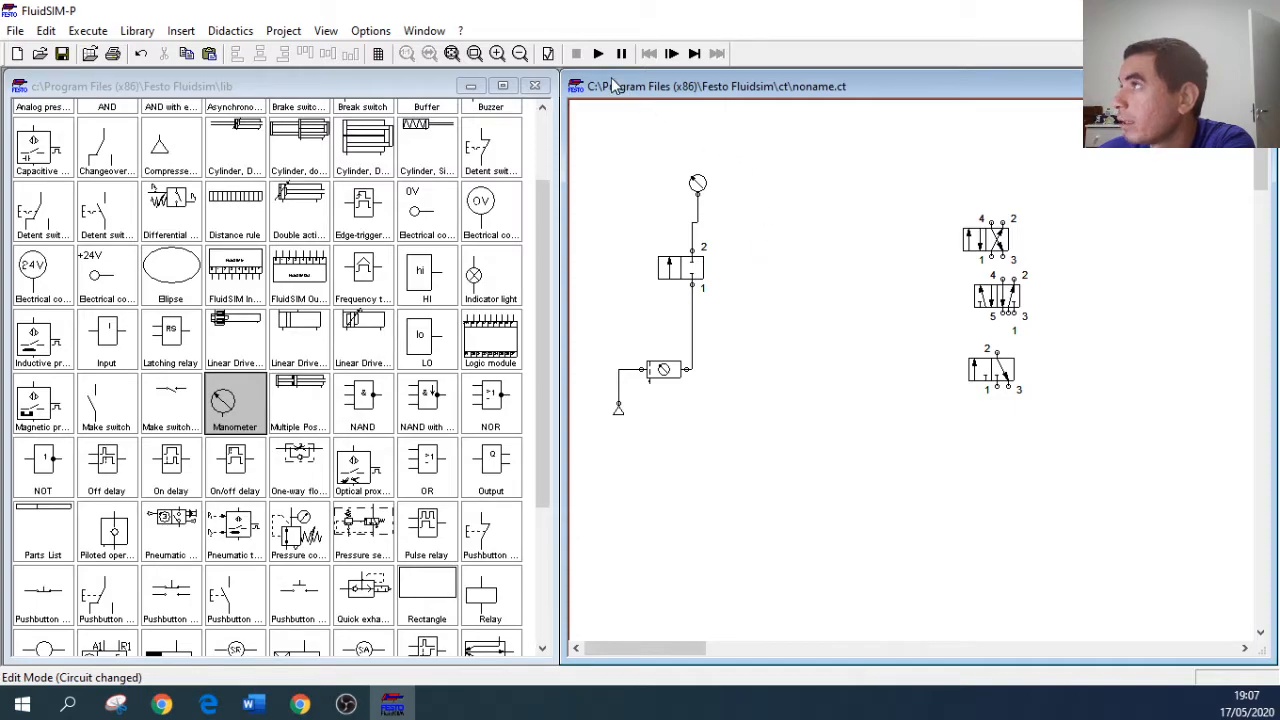
# Step: Configure the 2/n way valve with the first manual actuation symbol on its left side and spring return on its right side
pyautogui.doubleClick(676, 268)
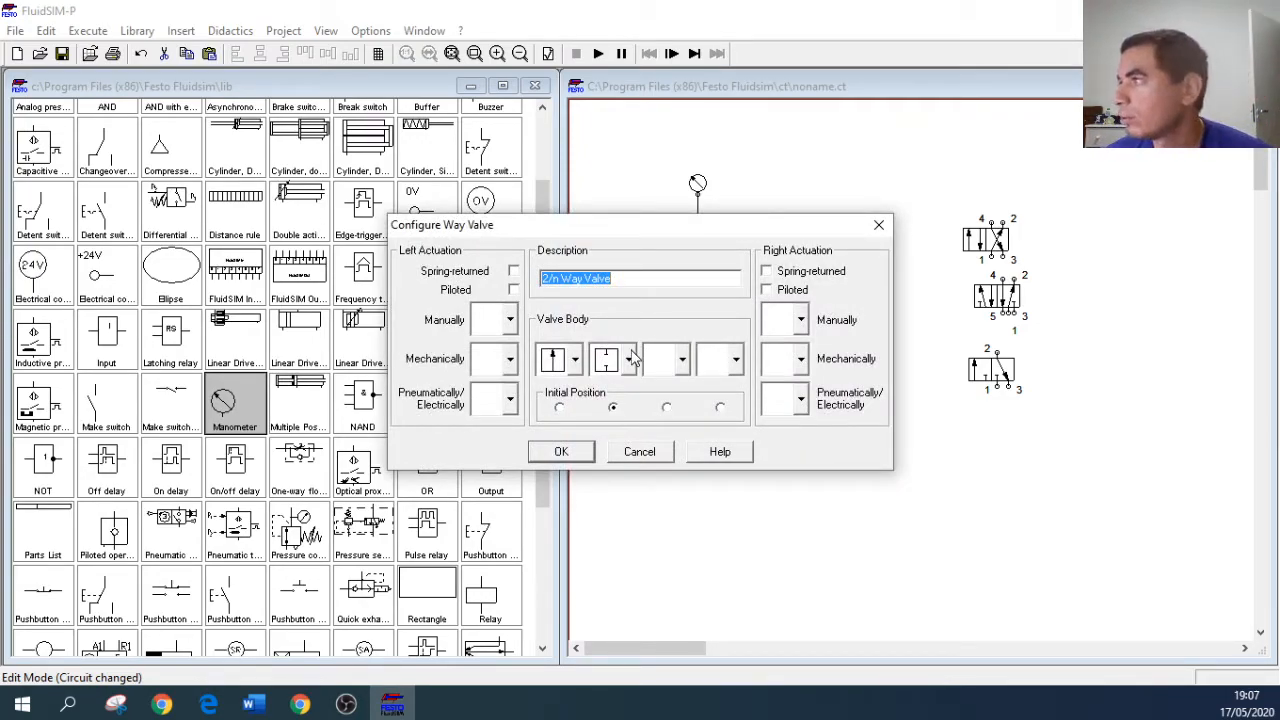
pyautogui.click(510, 323)
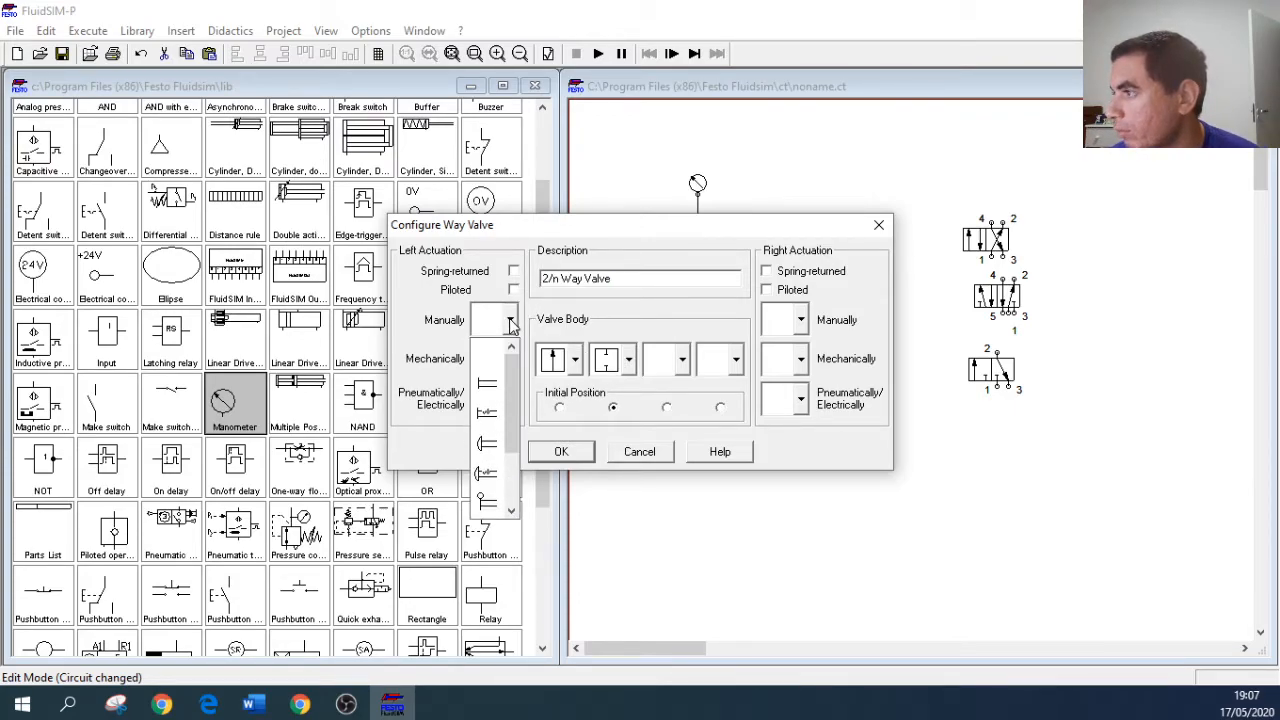
pyautogui.click(514, 328)
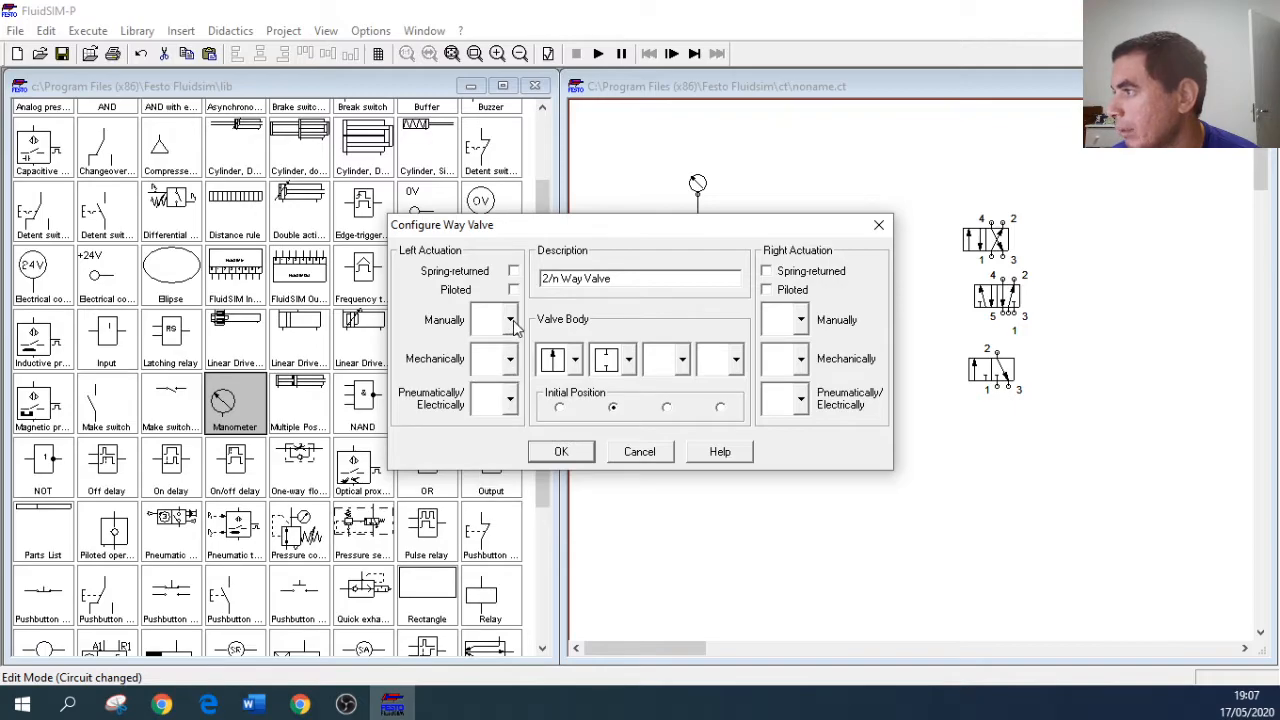
pyautogui.click(628, 362)
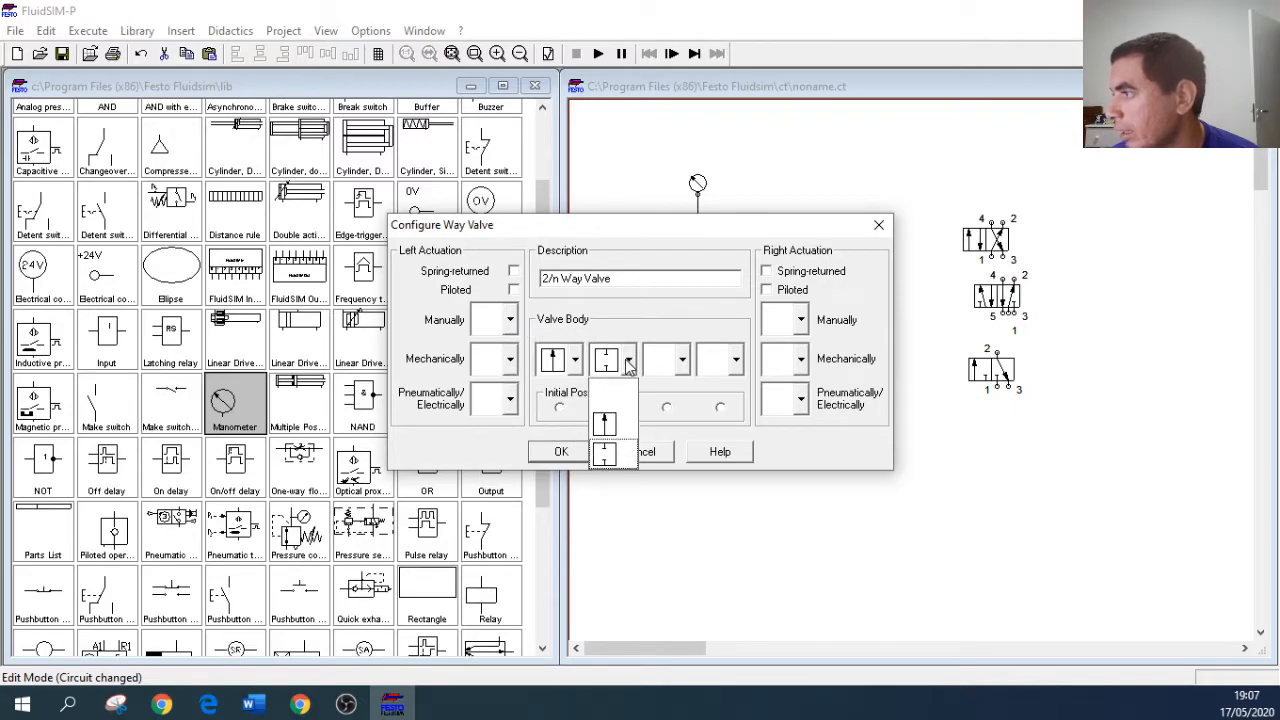
pyautogui.click(628, 362)
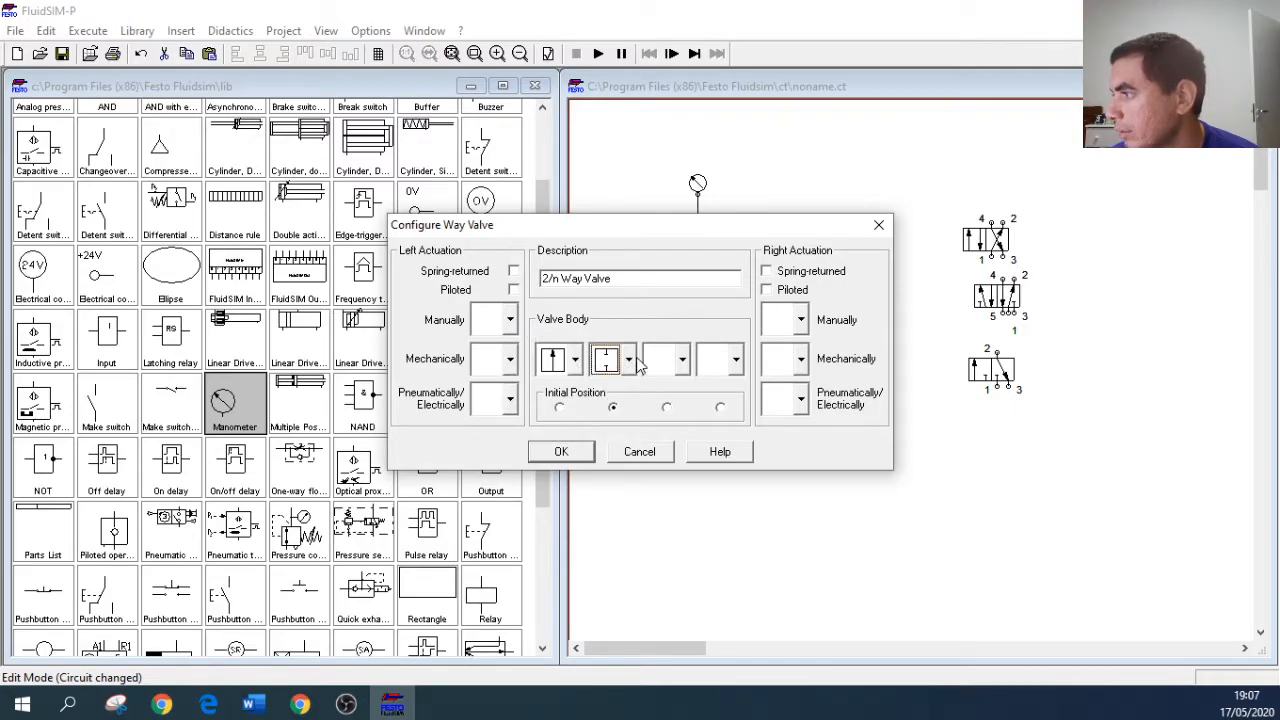
pyautogui.click(577, 360)
pyautogui.click(577, 360)
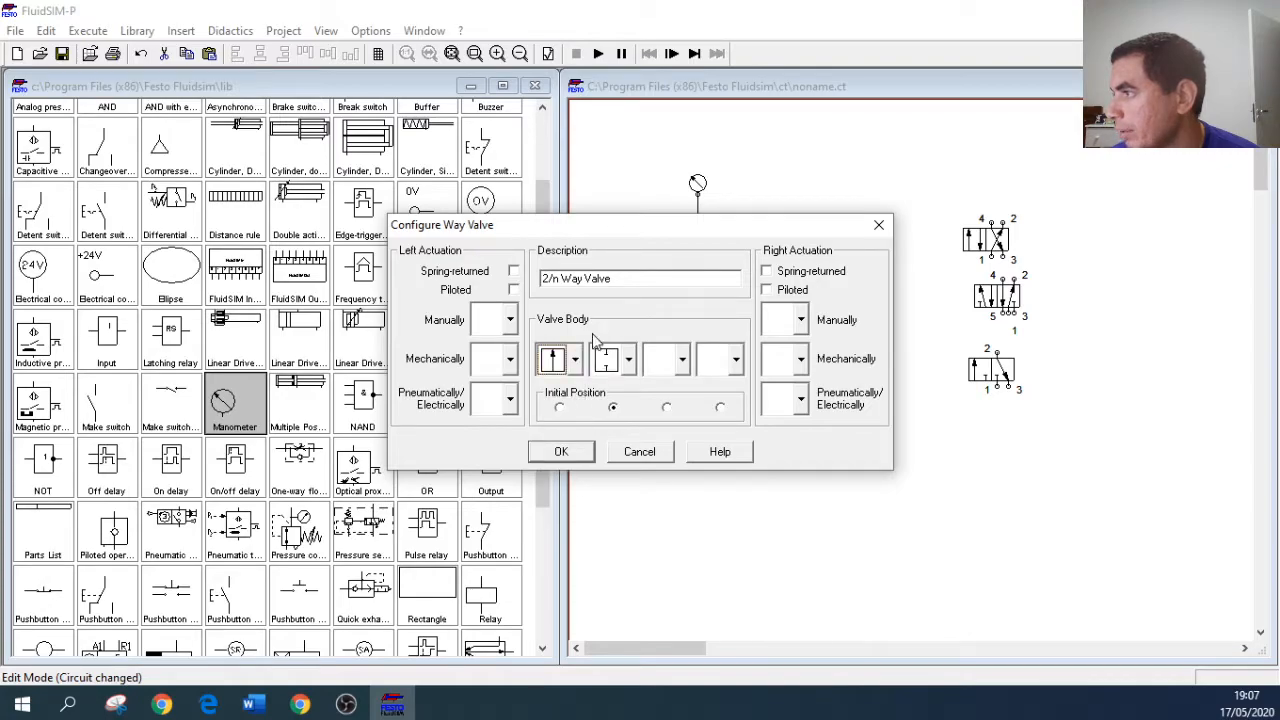
pyautogui.click(510, 320)
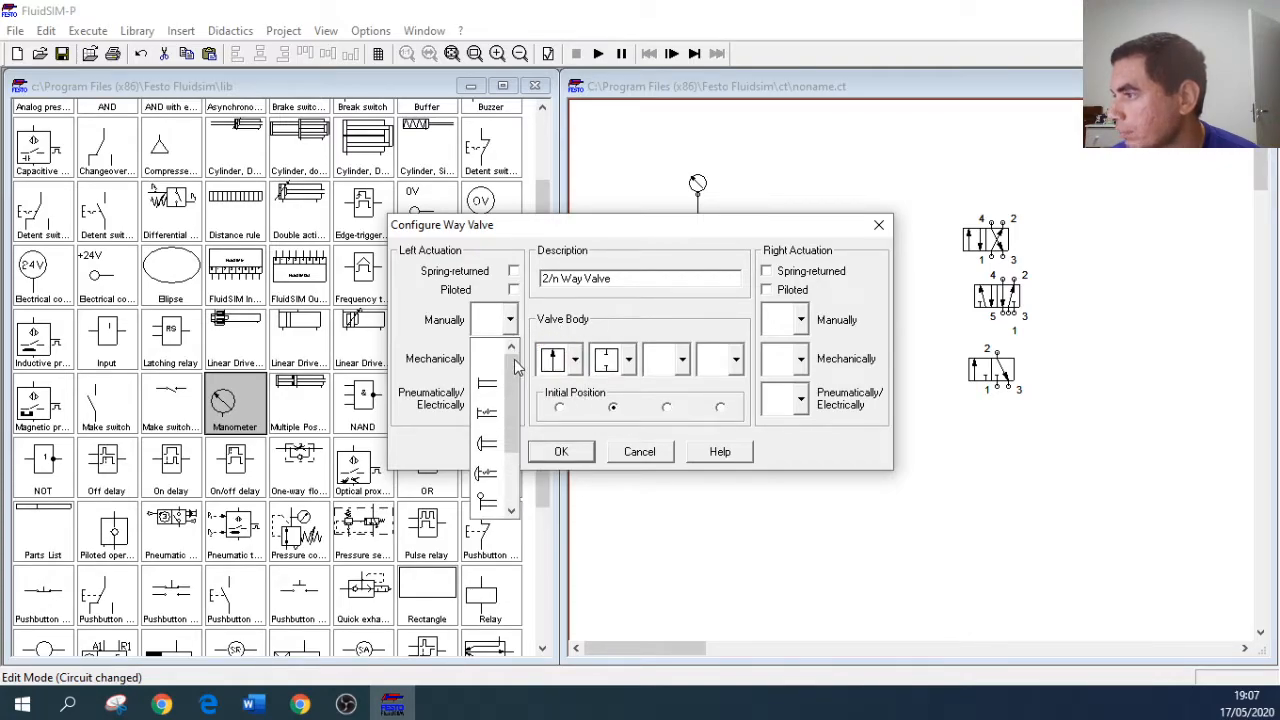
pyautogui.click(494, 386)
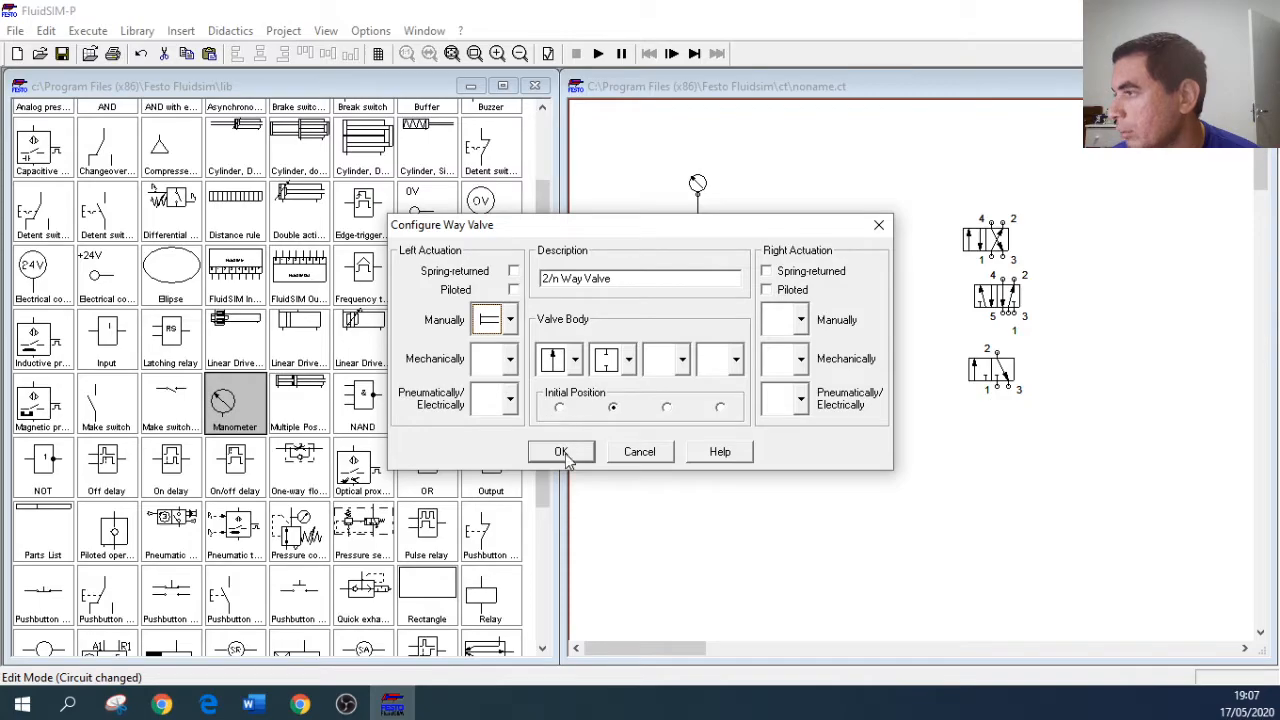
pyautogui.click(800, 277)
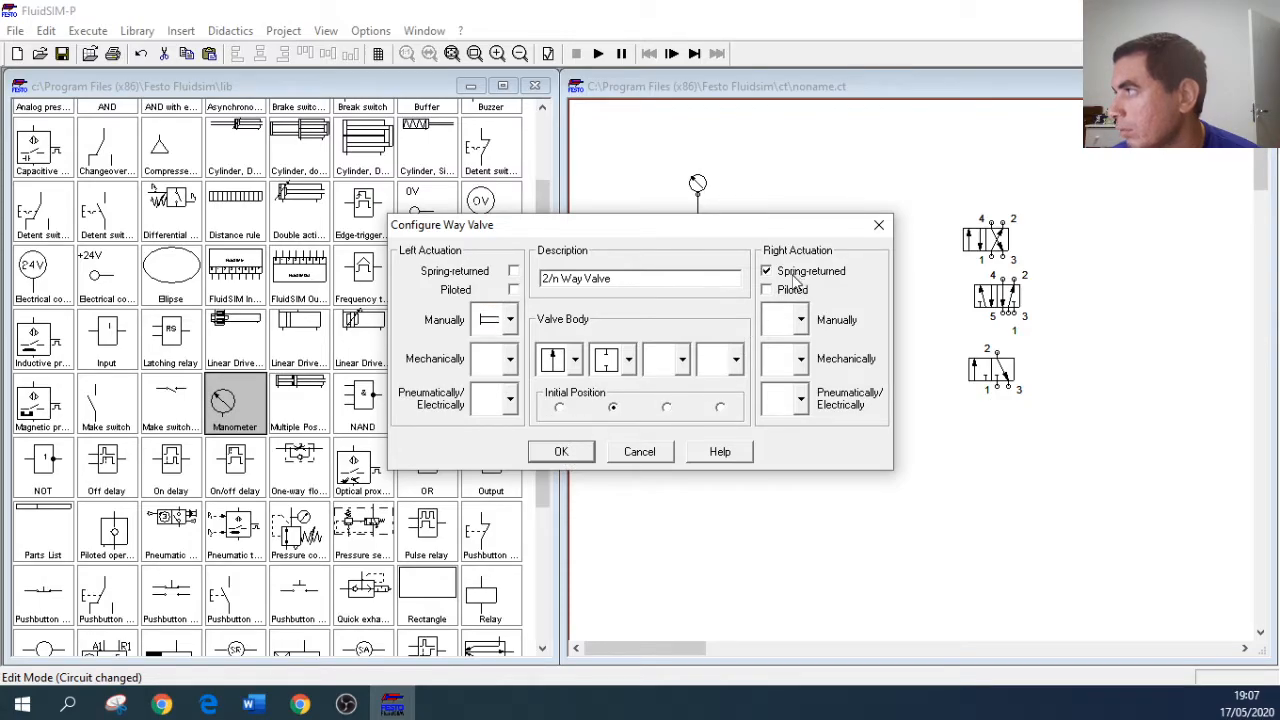
pyautogui.click(588, 455)
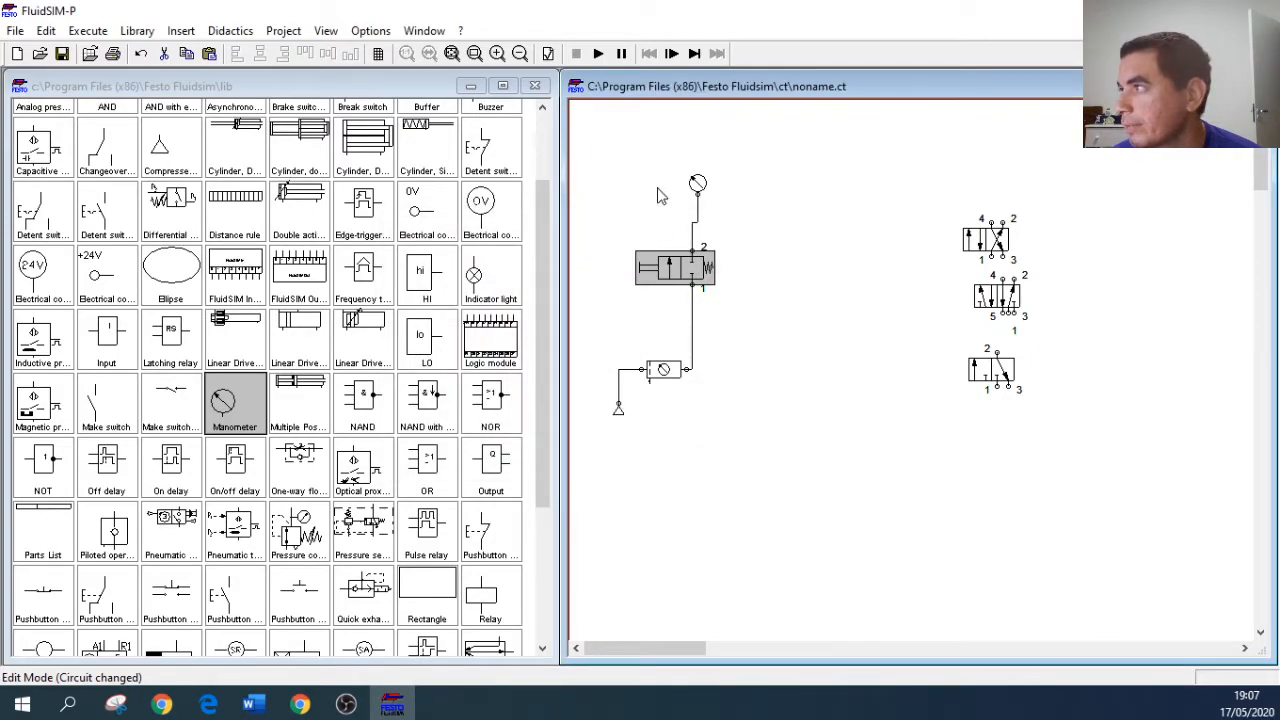
# Step: Simulate the circuit despite the open connections and actuate the 2/n way valve to test the pressure at the manometer
pyautogui.click(597, 56)
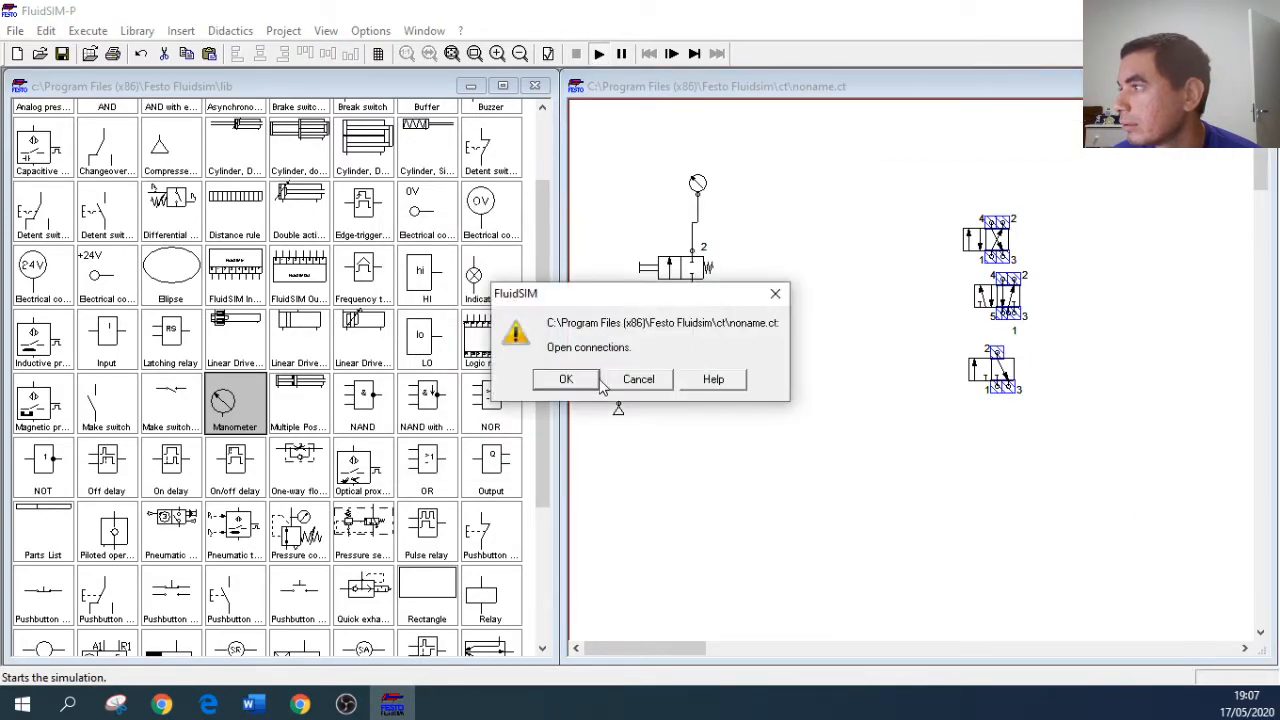
pyautogui.click(569, 384)
pyautogui.click(568, 386)
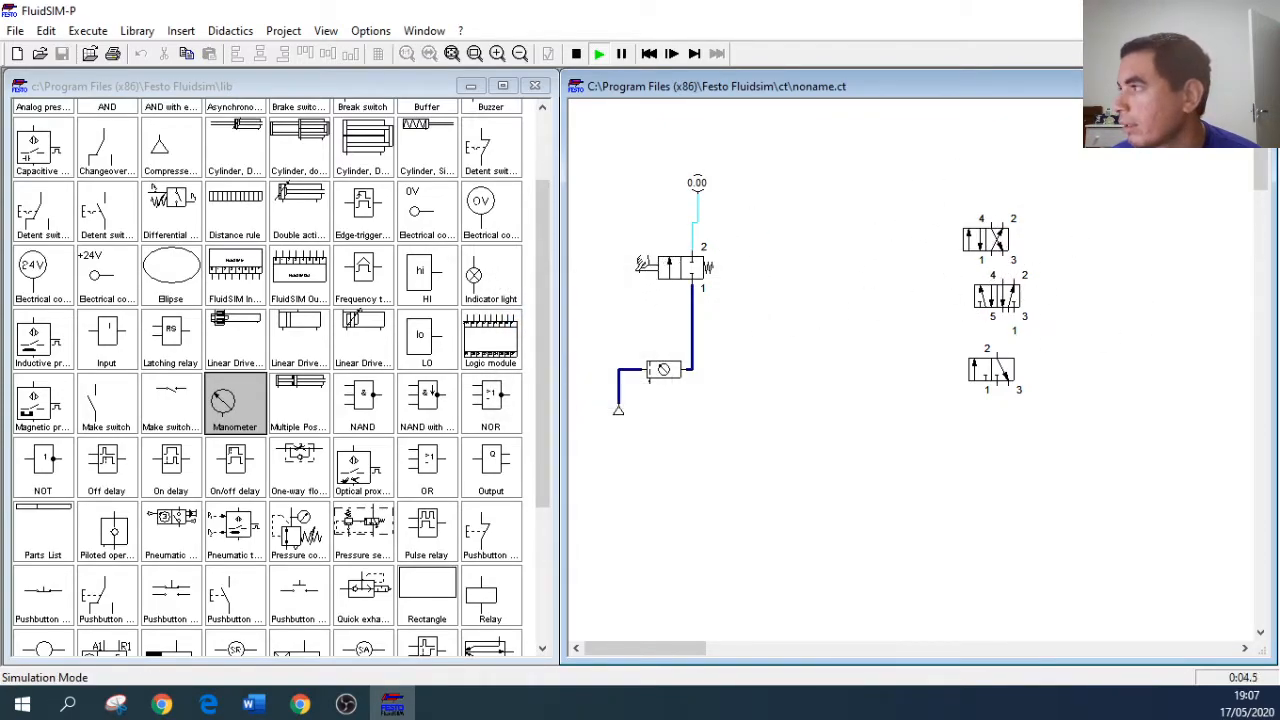
pyautogui.click(646, 262)
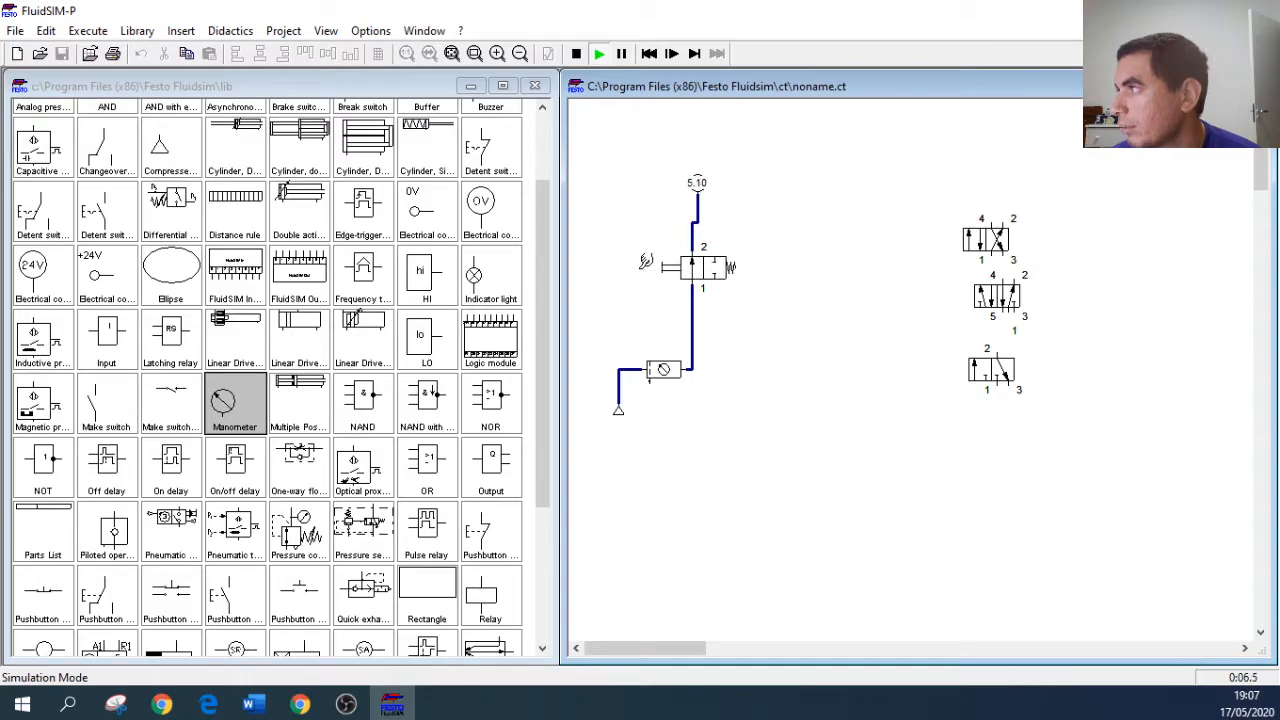
pyautogui.click(646, 262)
pyautogui.click(646, 262)
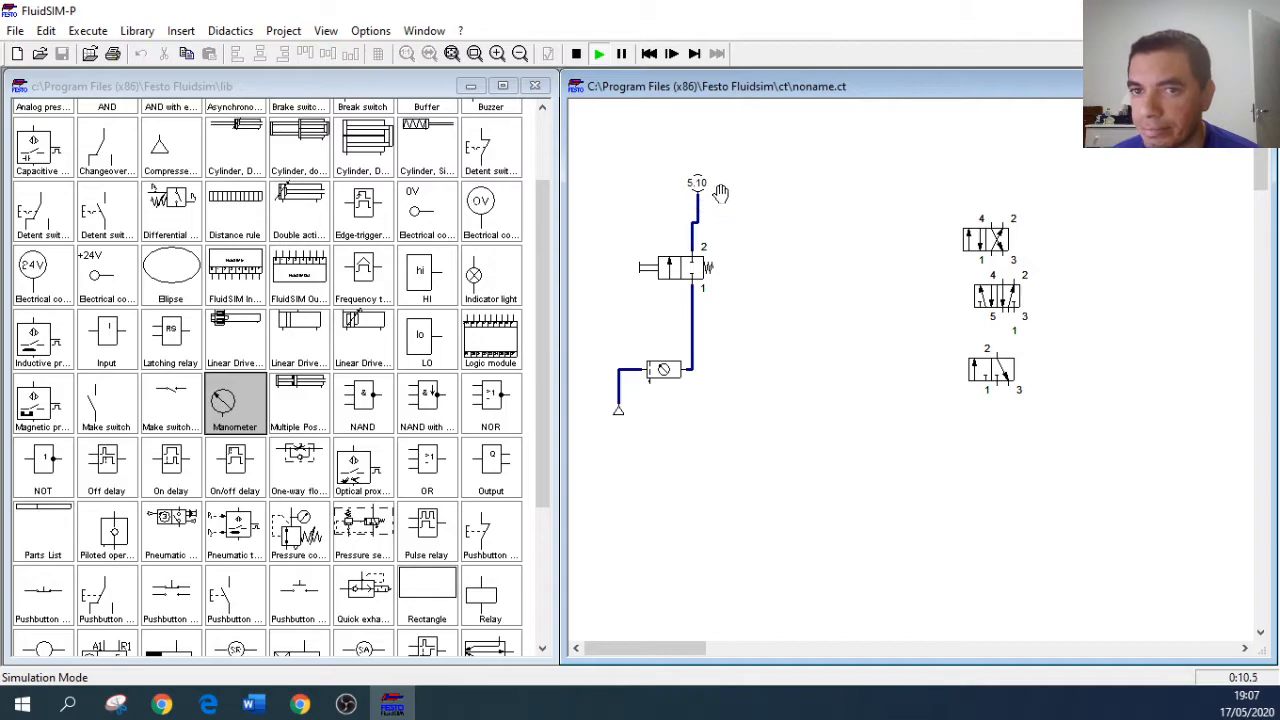
# Step: Delete the manometer with its line from the stopped circuit and simulate it again, actuating the 2/n way valve
pyautogui.click(576, 53)
pyautogui.press('Delete')
pyautogui.click(595, 53)
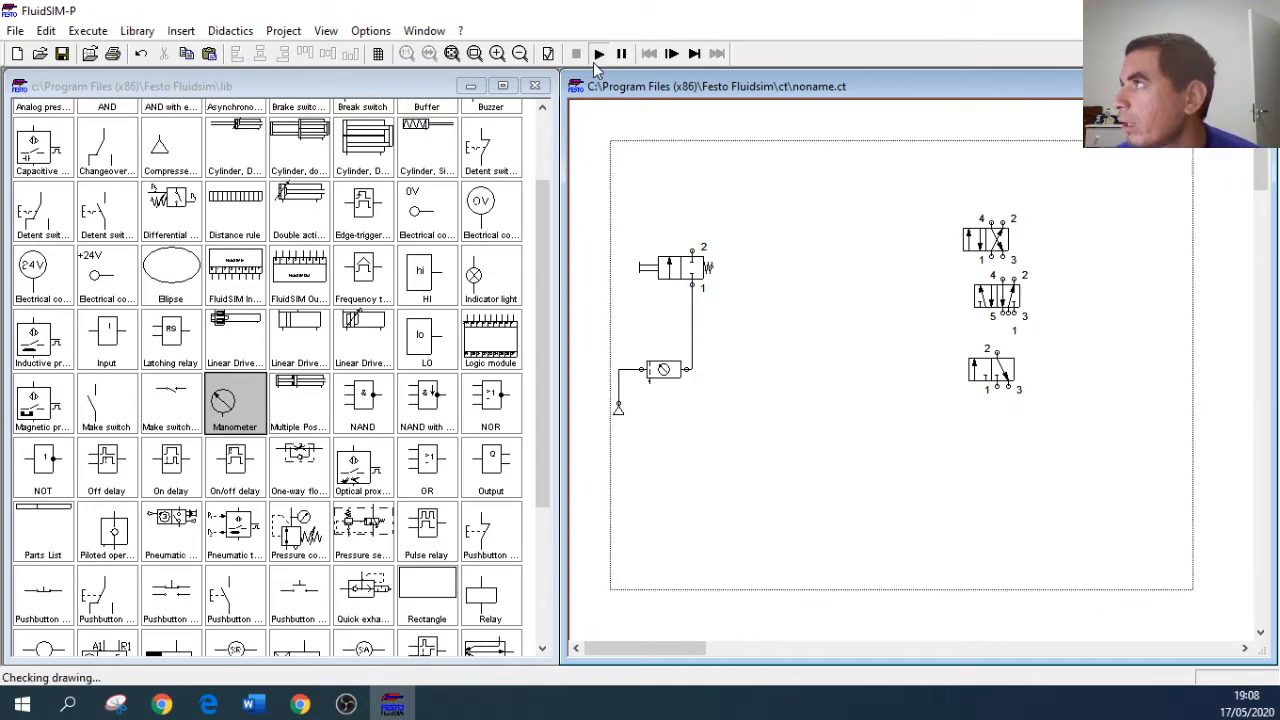
pyautogui.click(570, 381)
pyautogui.click(565, 386)
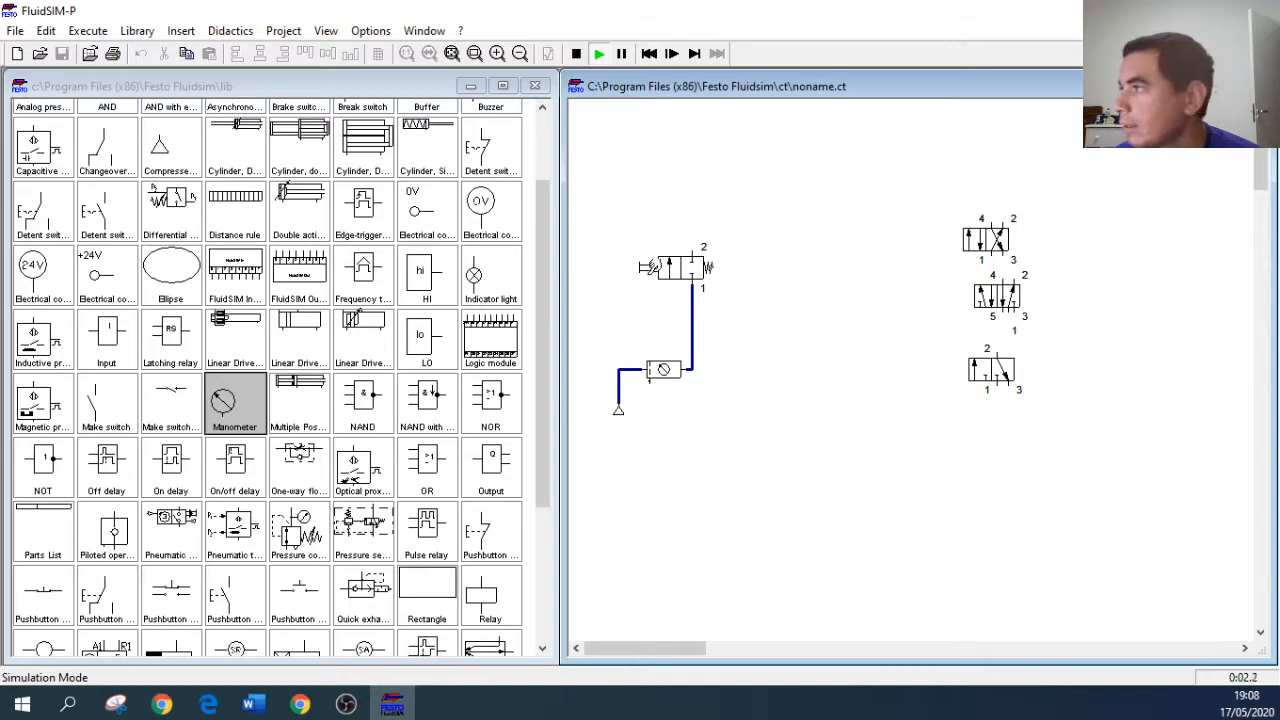
pyautogui.click(647, 261)
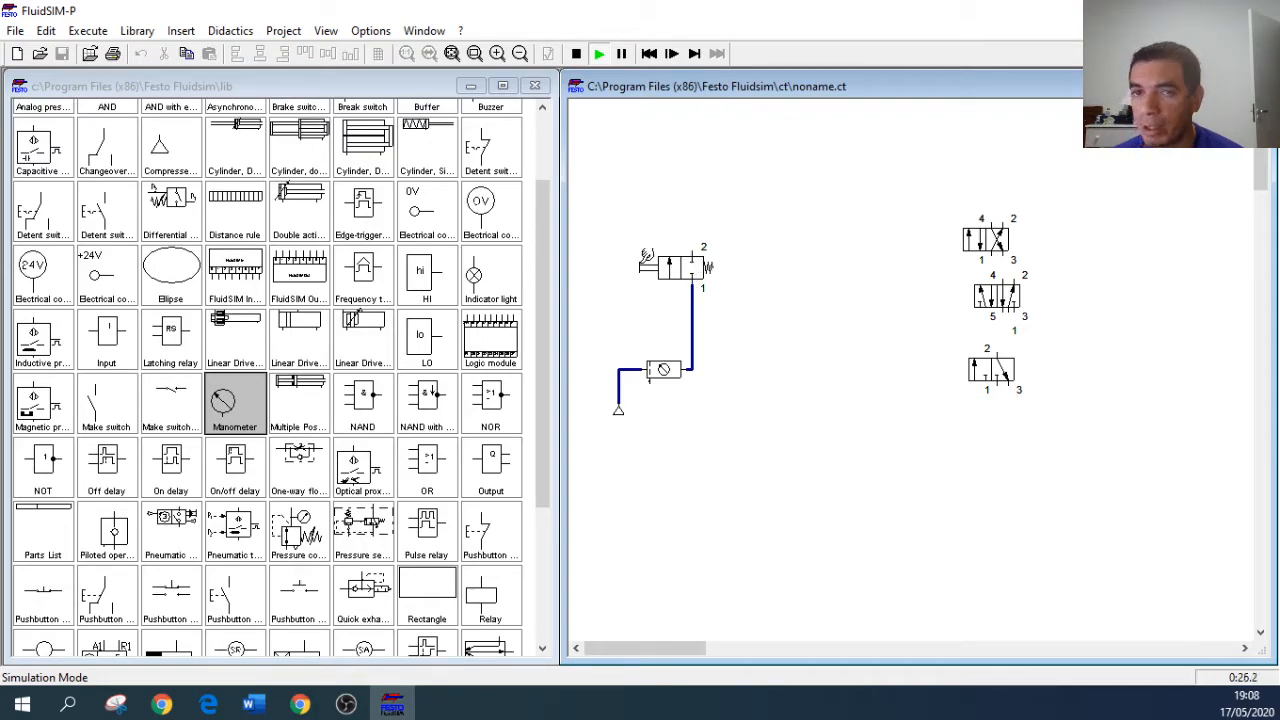
# Step: Actuate the 2/n way valve repeatedly in the running simulation to compare its open and closed positions, and stop the simulation
pyautogui.click(648, 258)
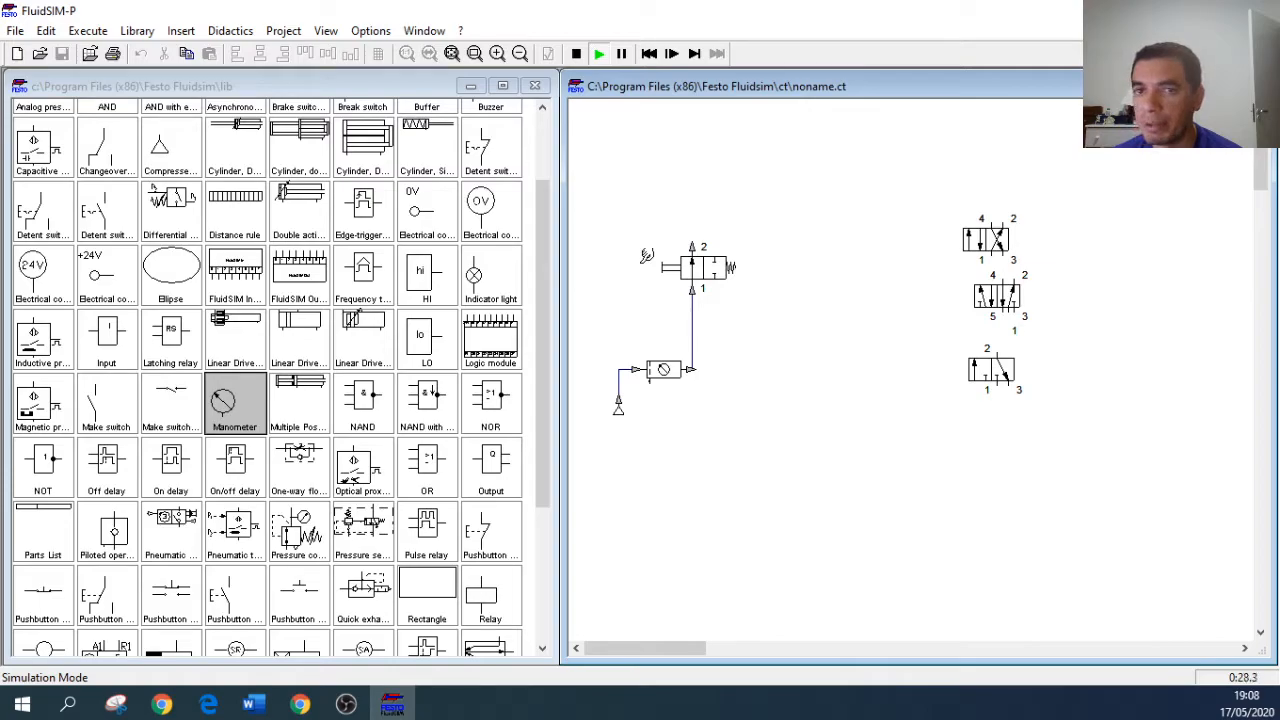
pyautogui.click(646, 257)
pyautogui.click(647, 256)
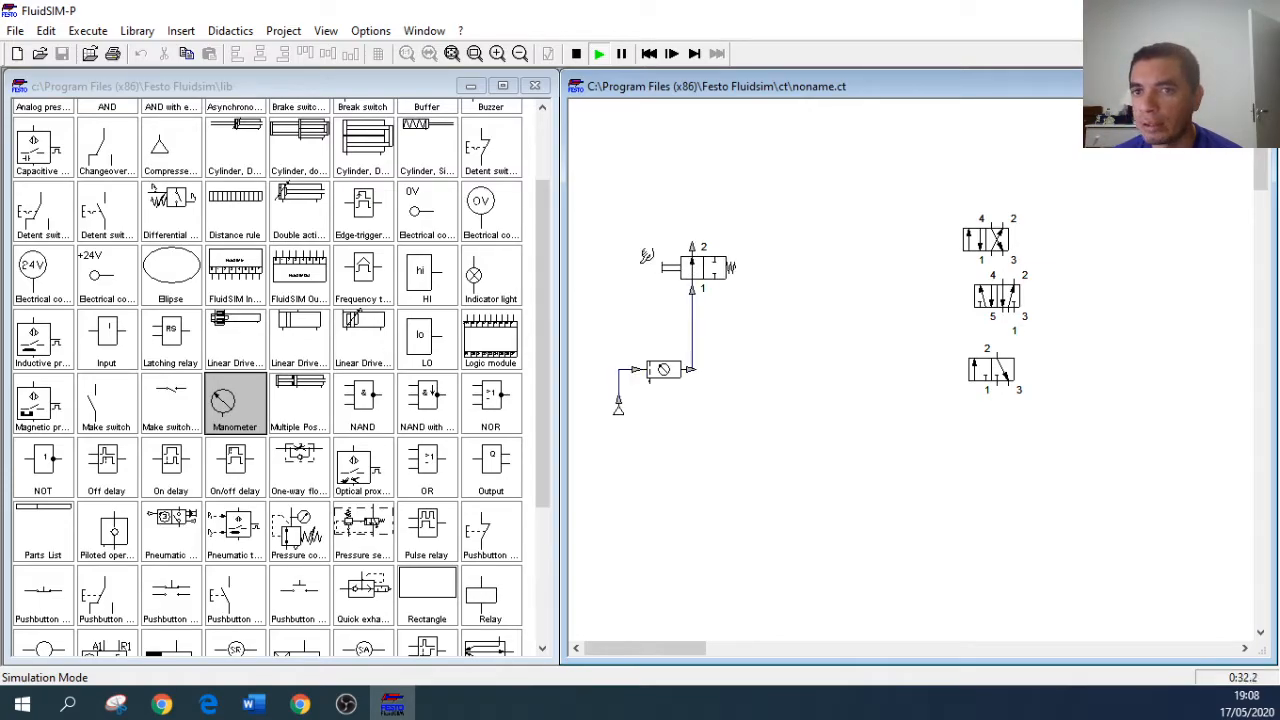
pyautogui.click(647, 256)
pyautogui.click(650, 257)
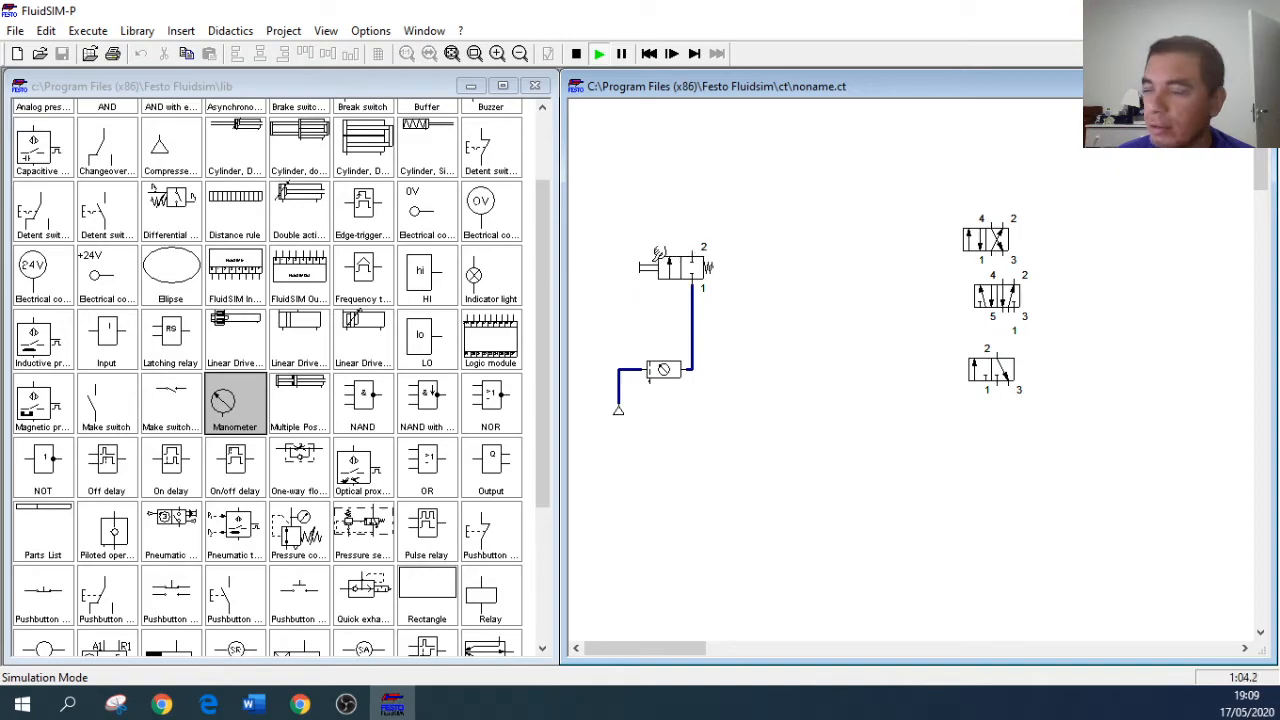
pyautogui.click(646, 259)
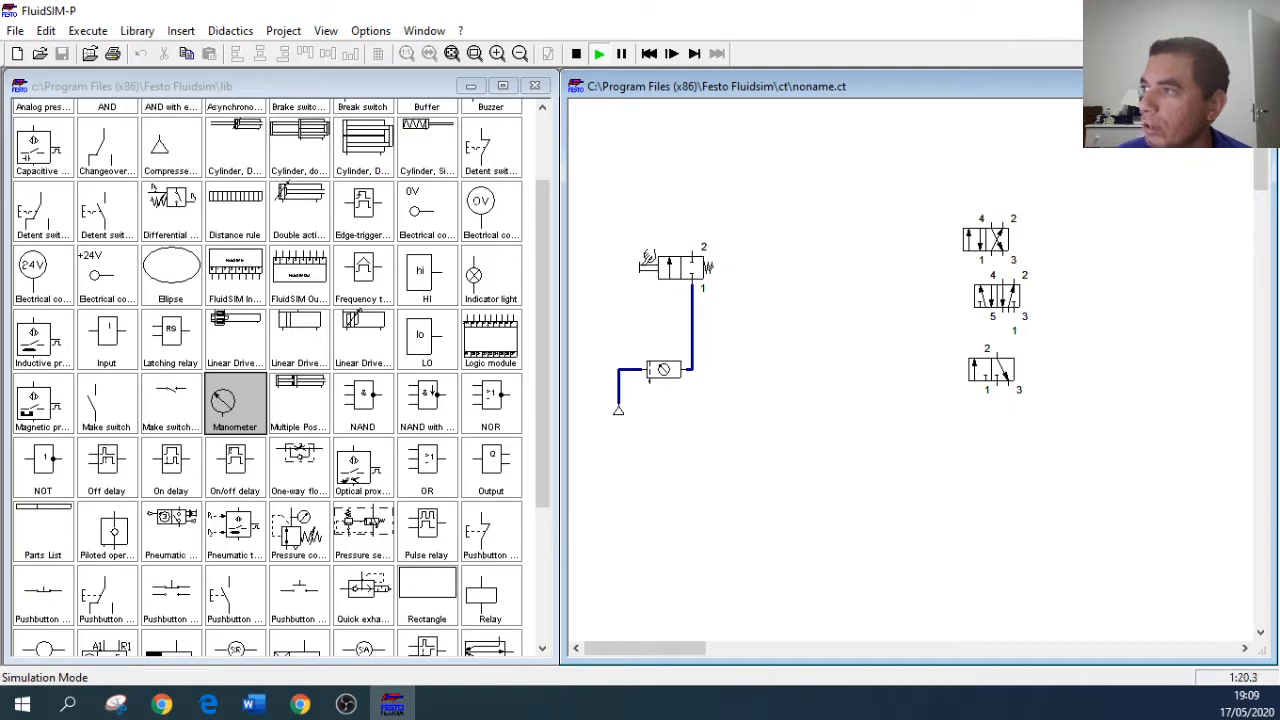
pyautogui.click(650, 261)
pyautogui.click(650, 259)
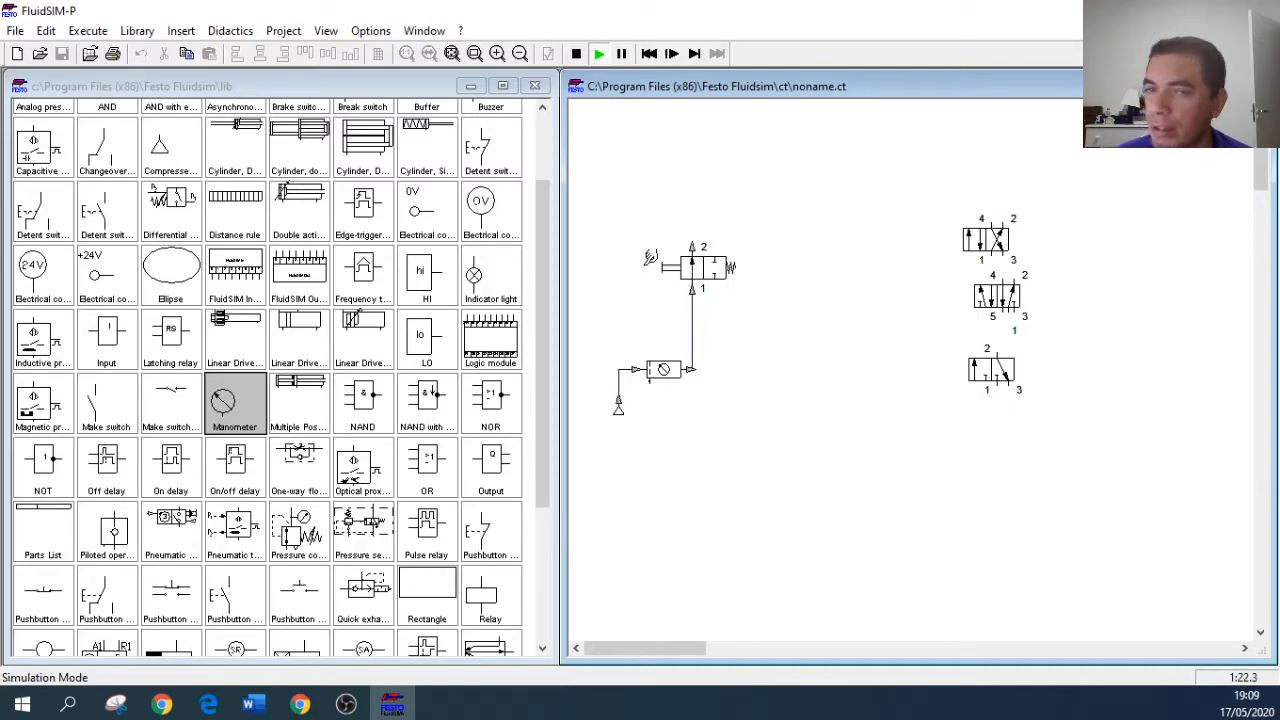
pyautogui.click(650, 259)
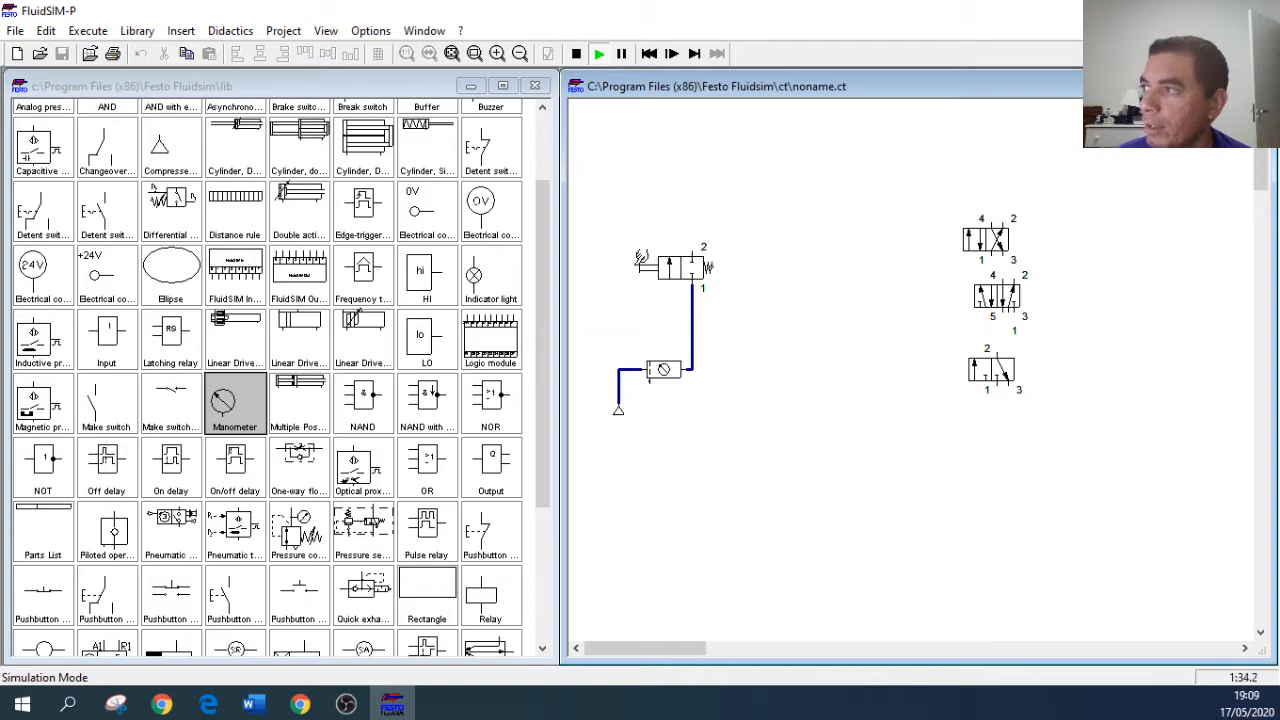
pyautogui.click(647, 261)
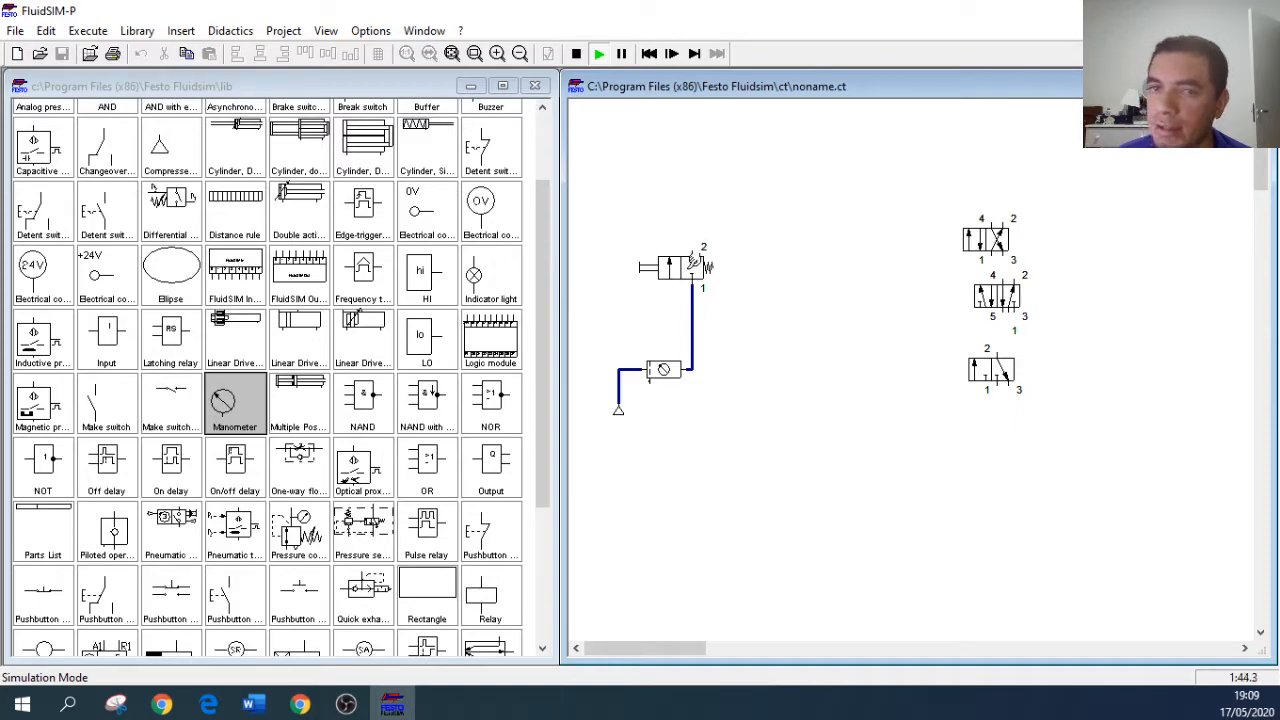
pyautogui.click(578, 55)
# Step: Move the 4/n way valve next to the 2/n way valve, at about the same height
pyautogui.moveTo(1000, 245); pyautogui.dragTo(786, 248)
pyautogui.click(818, 338)
pyautogui.click(805, 242)
pyautogui.click(796, 311)
pyautogui.moveTo(808, 246); pyautogui.dragTo(802, 278)
pyautogui.click(793, 349)
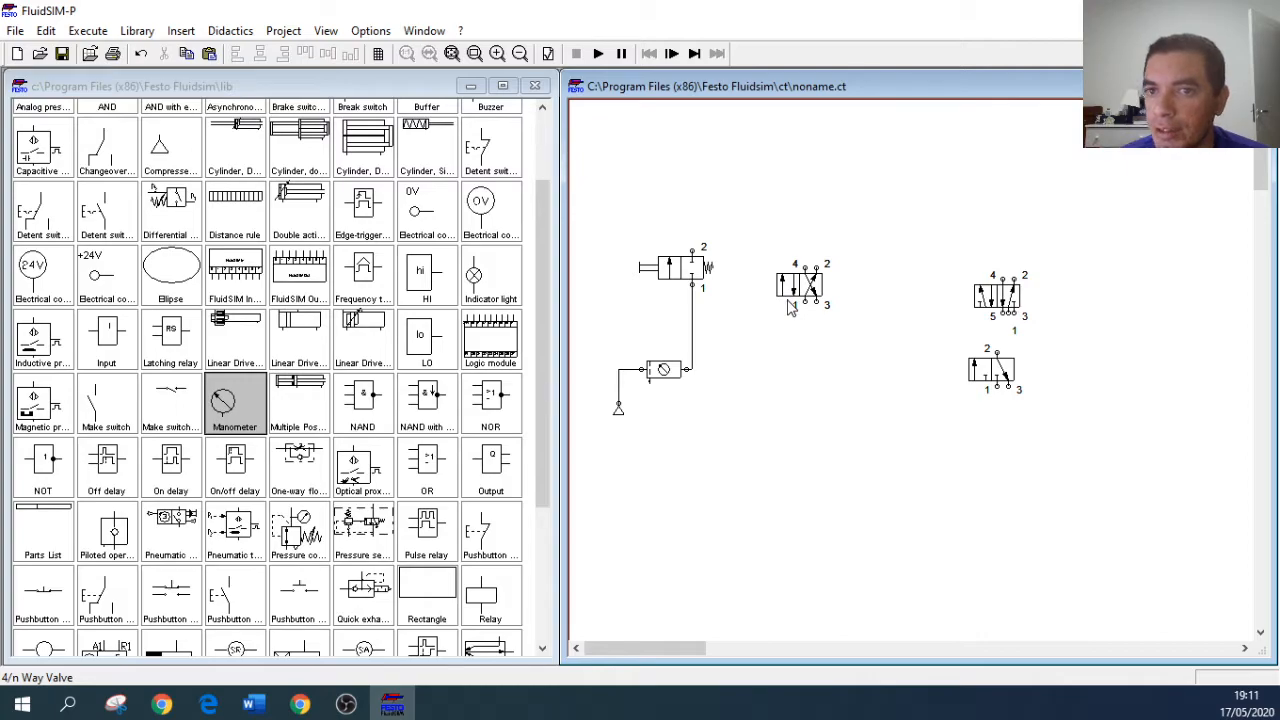
# Step: Inspect the manual and mechanical actuation options of the 4/n way valve and leave its configuration without changes
pyautogui.click(805, 290)
pyautogui.doubleClick(805, 290)
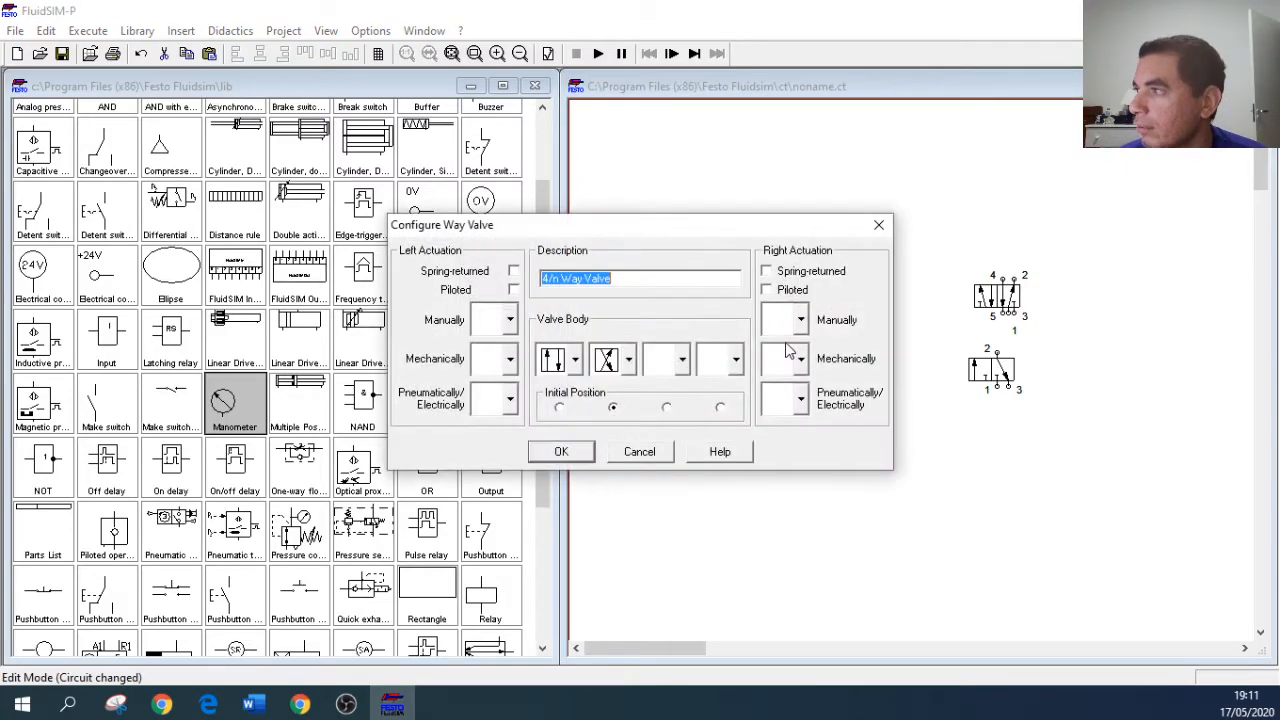
pyautogui.click(510, 321)
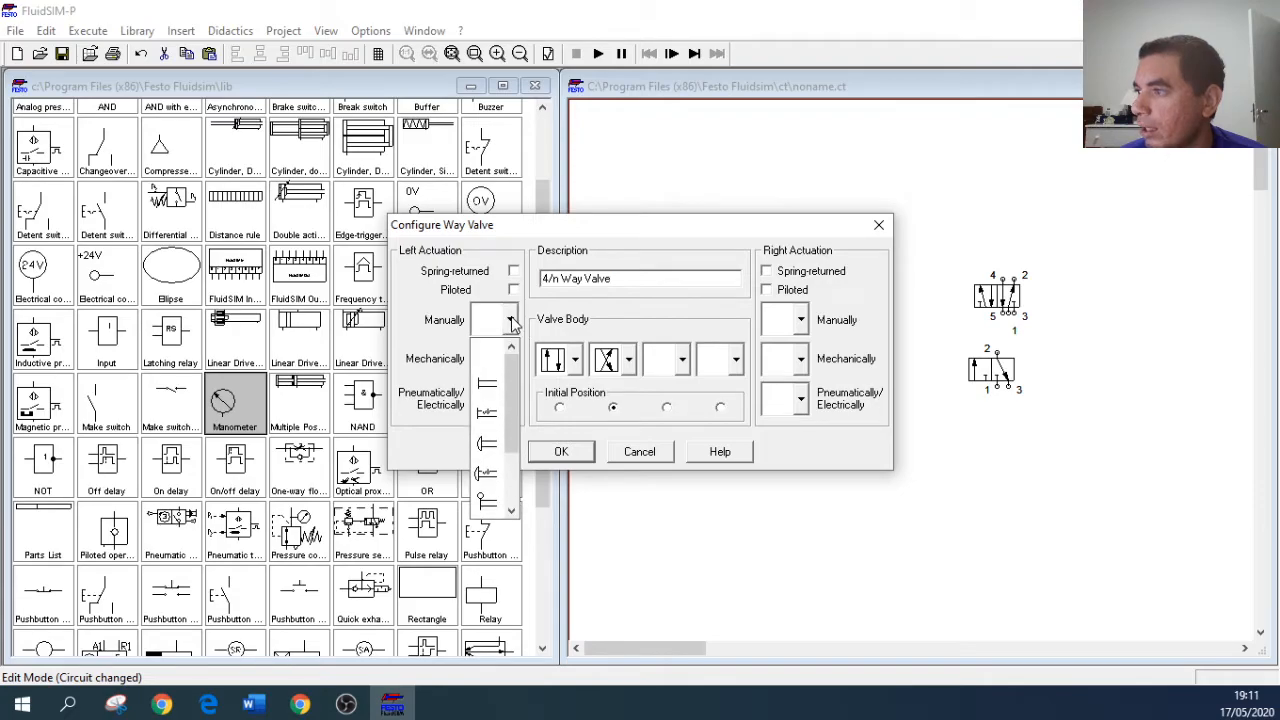
pyautogui.click(511, 321)
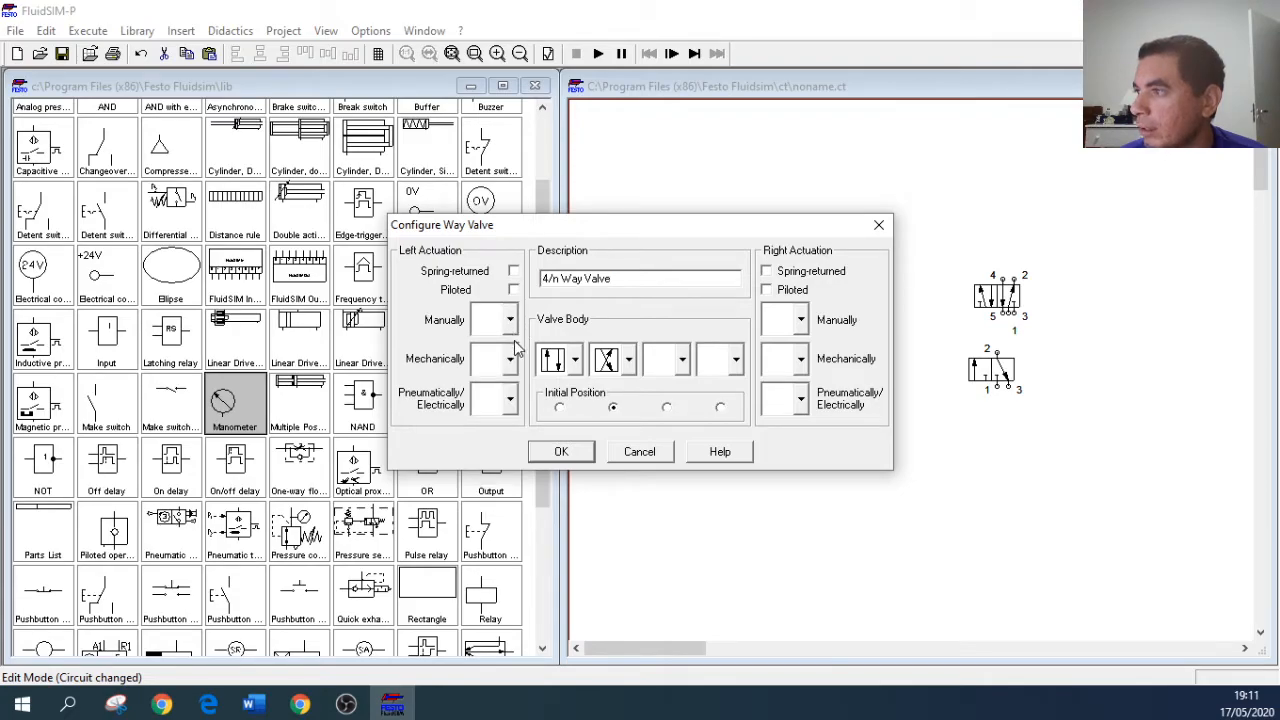
pyautogui.click(510, 361)
pyautogui.click(511, 362)
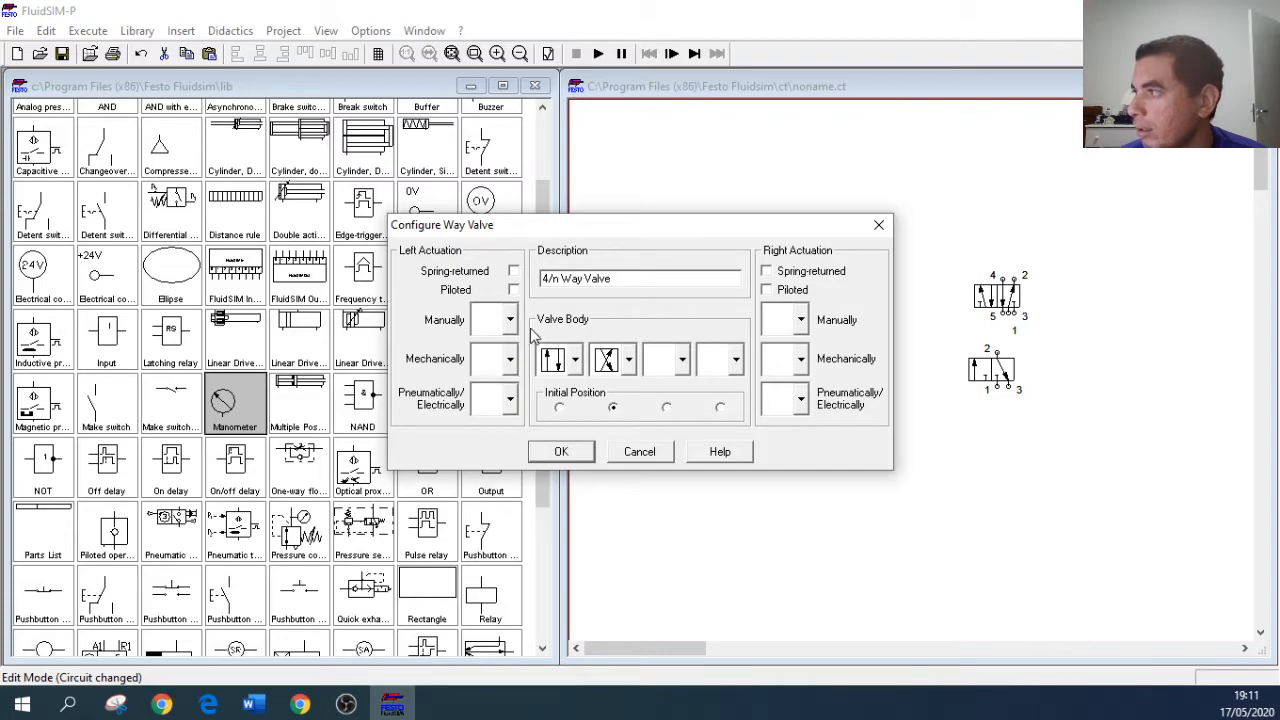
pyautogui.click(802, 321)
pyautogui.click(803, 321)
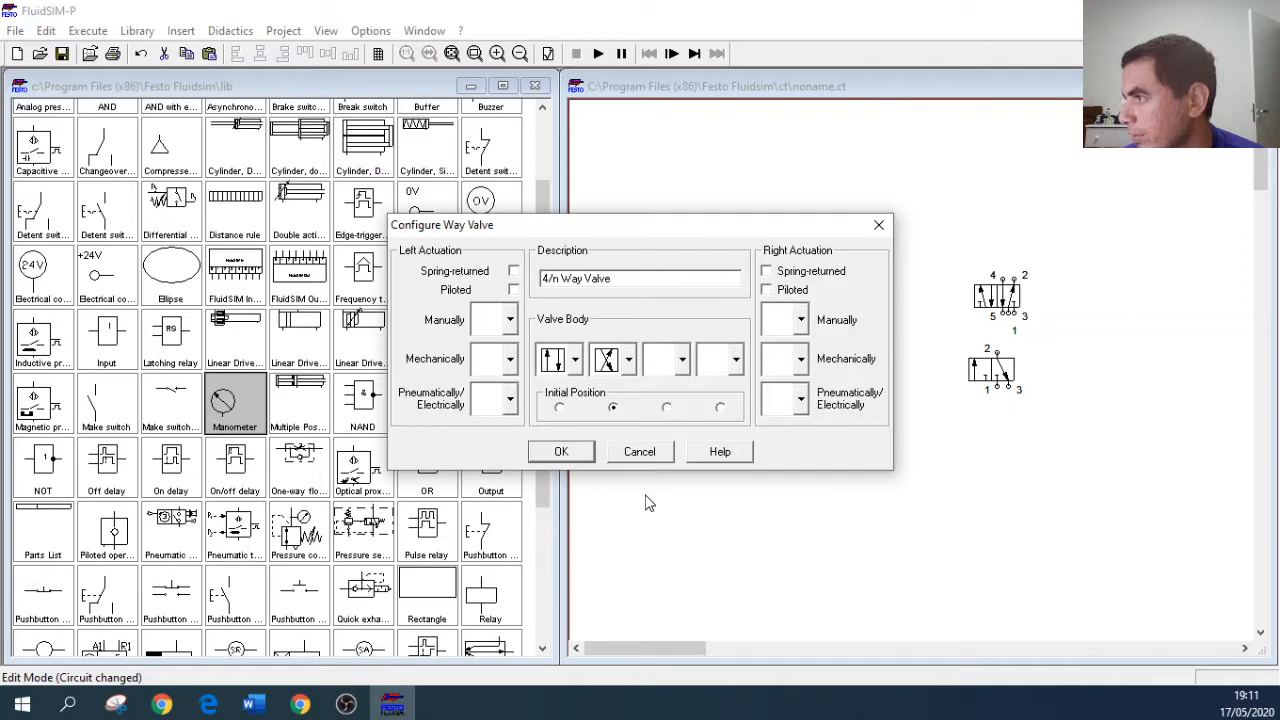
pyautogui.click(617, 453)
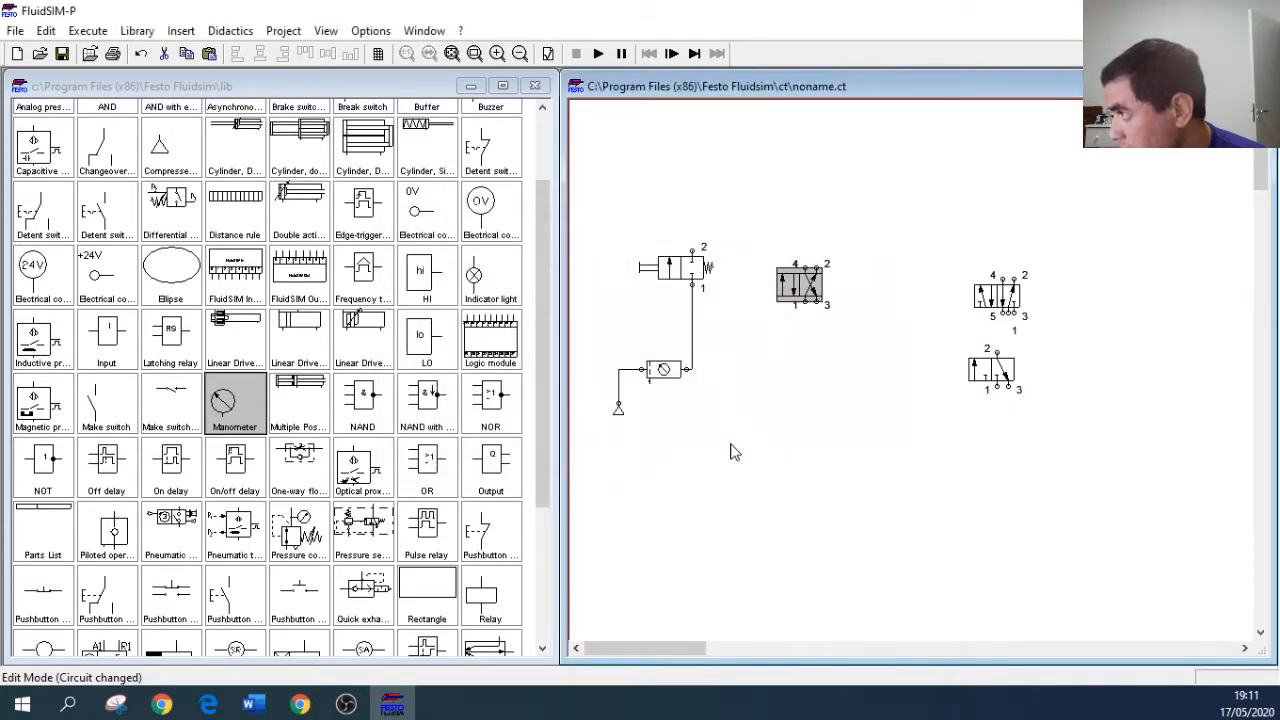
# Step: Move the 4/n way valve up out of the way and place the 5/n way valve beside the 2/n way valve
pyautogui.moveTo(801, 300); pyautogui.dragTo(767, 208)
pyautogui.moveTo(990, 298); pyautogui.dragTo(815, 284)
pyautogui.click(889, 360)
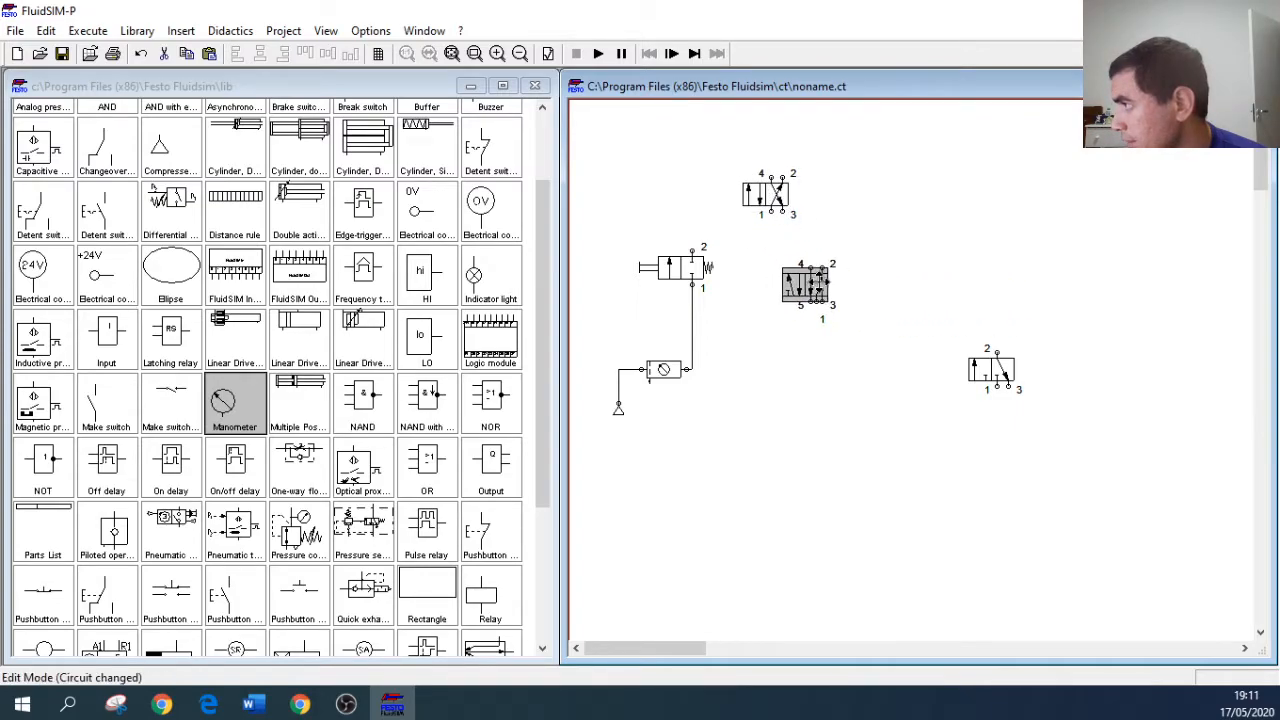
# Step: Place the 3/n way valve beside the 2/n way valve and the 5/n way valve below the 3/n way valve
pyautogui.click(913, 308)
pyautogui.moveTo(990, 360); pyautogui.dragTo(888, 212)
pyautogui.moveTo(811, 285); pyautogui.dragTo(952, 410)
pyautogui.moveTo(888, 215); pyautogui.dragTo(767, 263)
pyautogui.click(855, 316)
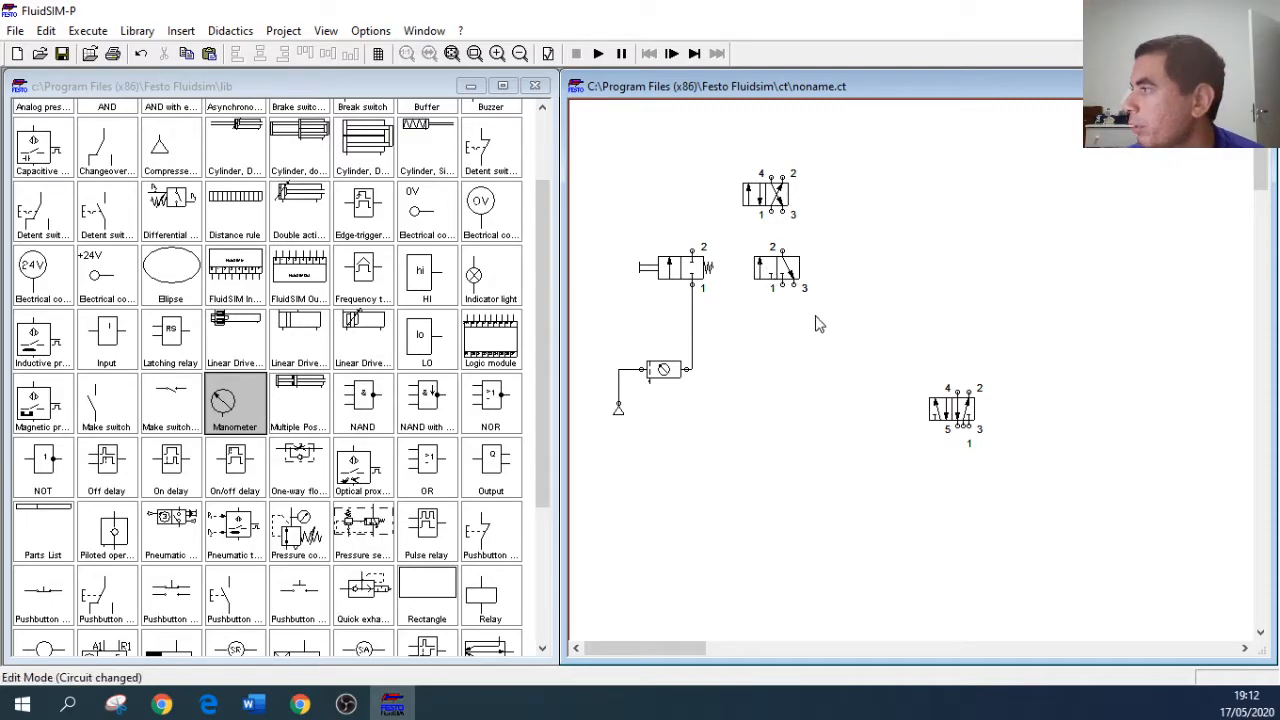
pyautogui.moveTo(952, 410); pyautogui.dragTo(803, 357)
pyautogui.click(874, 353)
pyautogui.click(914, 356)
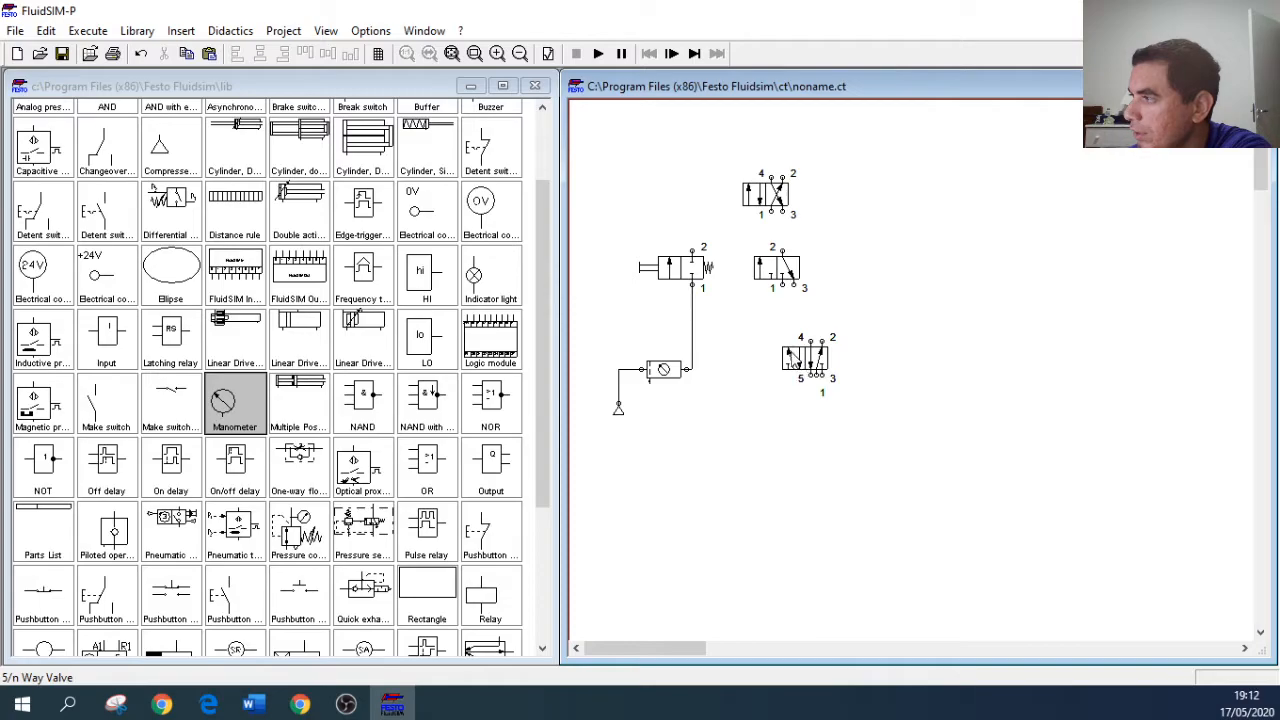
# Step: Configure the 5/n way valve with three positions: keep the first, make the middle one fully closed, and add the opposite crossover as third
pyautogui.doubleClick(820, 372)
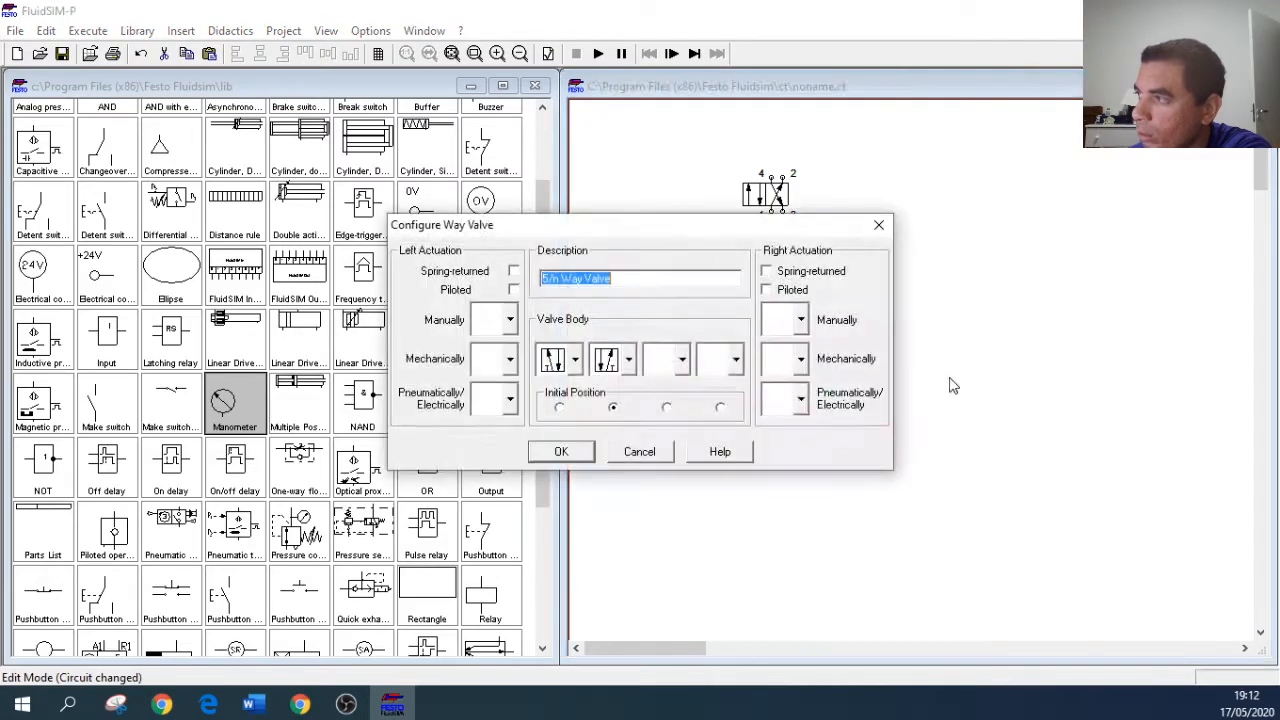
pyautogui.click(629, 359)
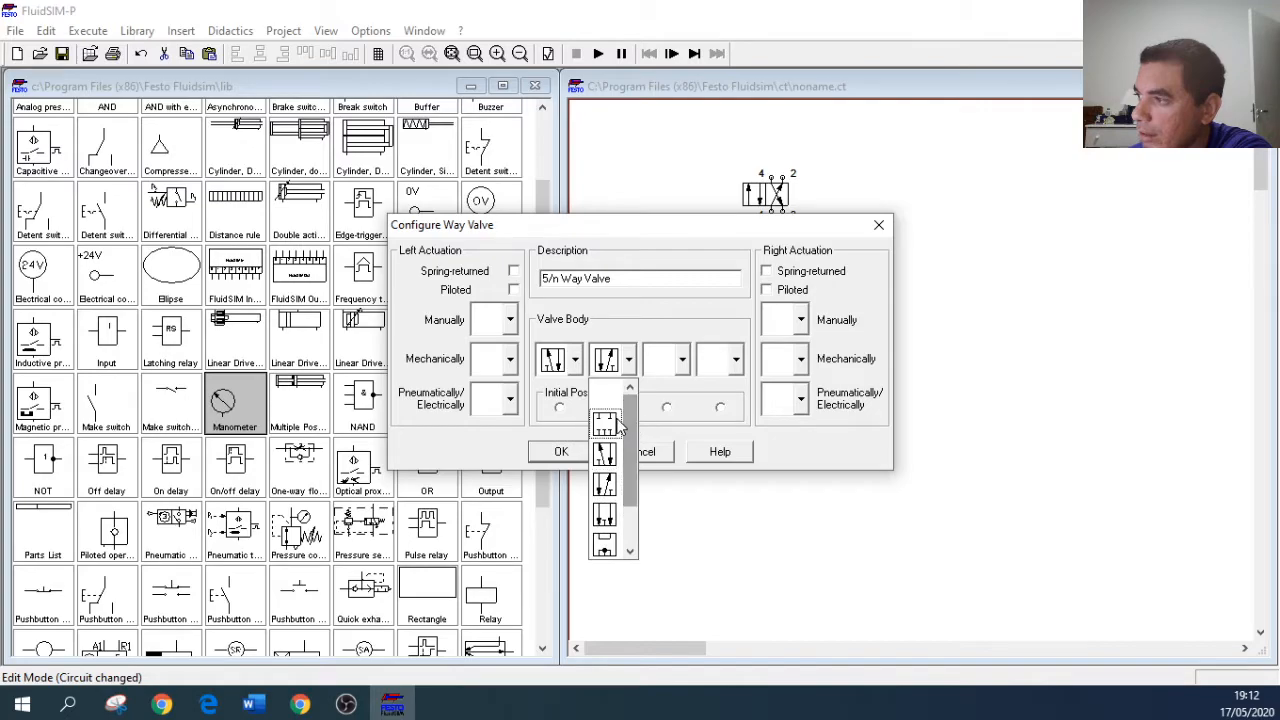
pyautogui.click(604, 514)
pyautogui.click(683, 360)
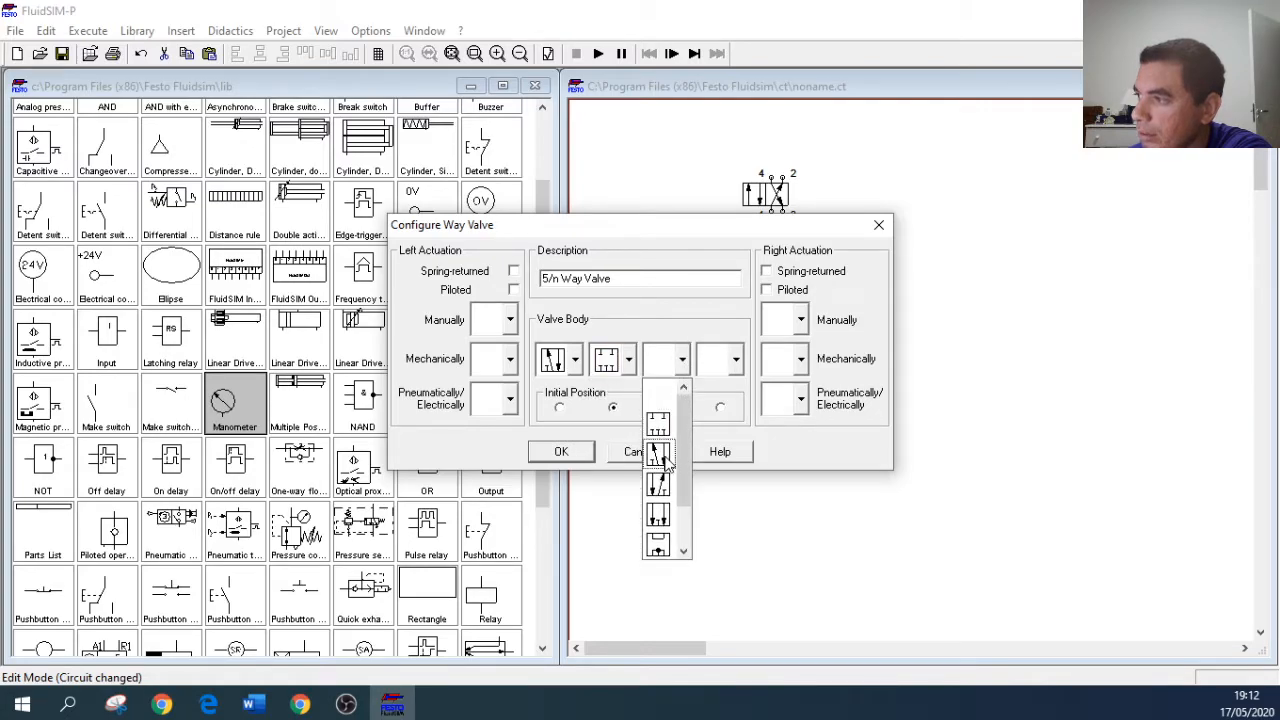
pyautogui.click(658, 456)
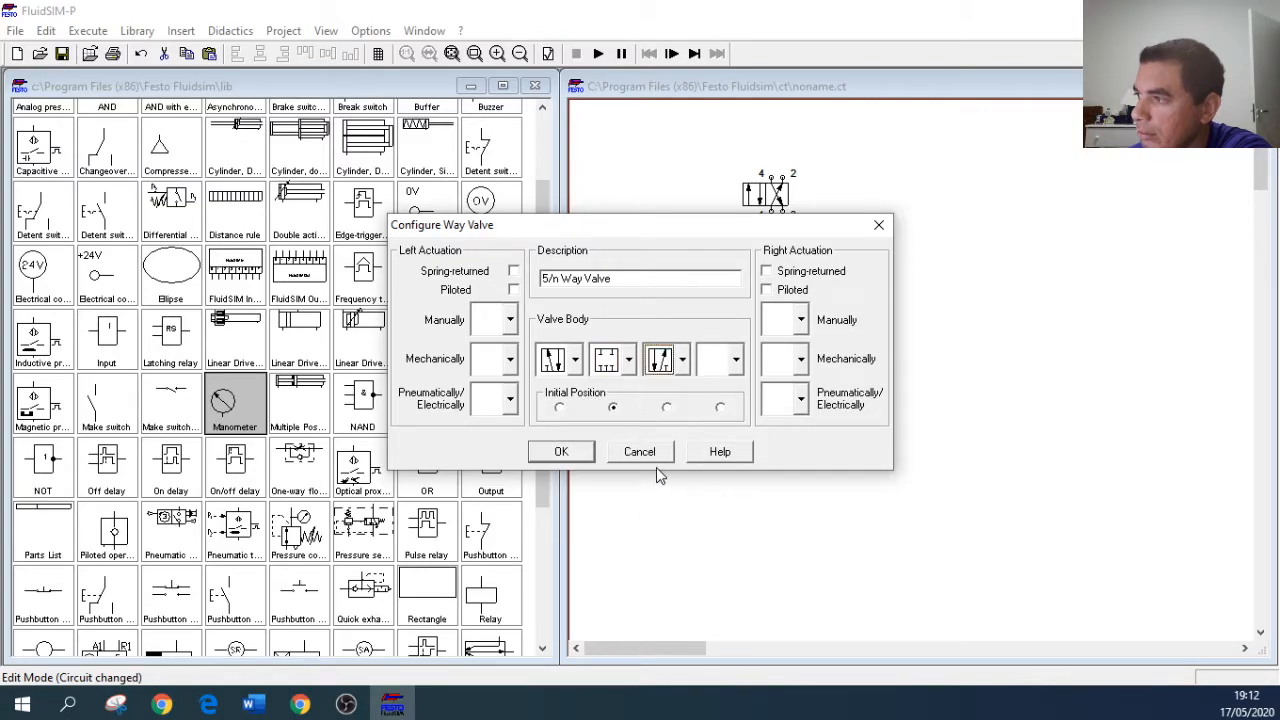
pyautogui.click(584, 451)
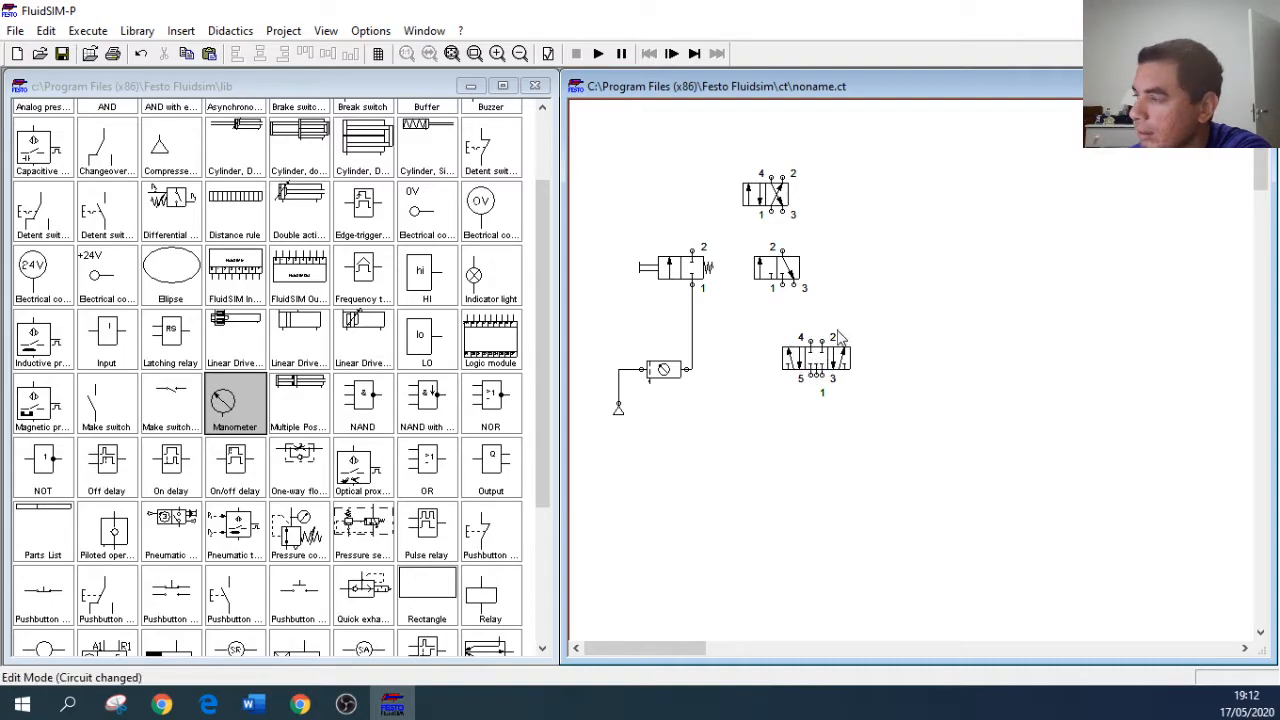
# Step: Shift the three-position 5/n way valve so that it sits just below the 3/n way valve
pyautogui.moveTo(815, 362)
pyautogui.mouseDown()
pyautogui.moveTo(832, 356)
pyautogui.moveTo(793, 367)
pyautogui.mouseUp()
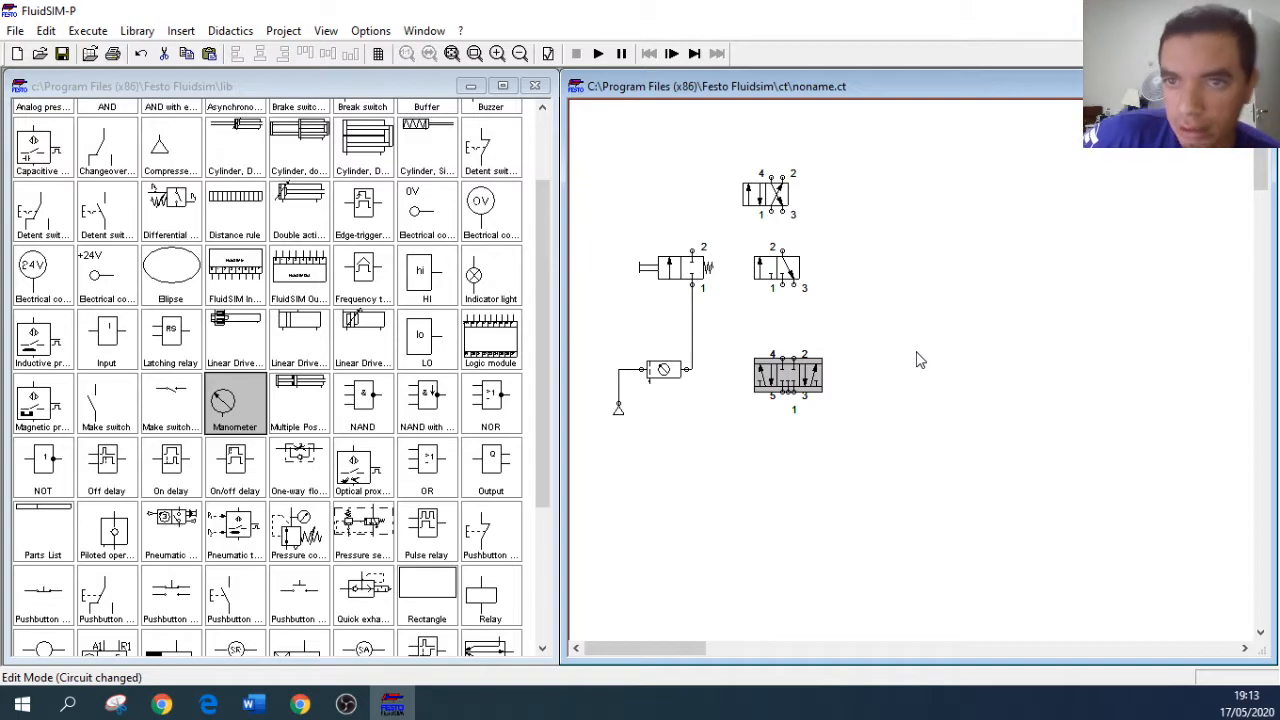
pyautogui.click(868, 368)
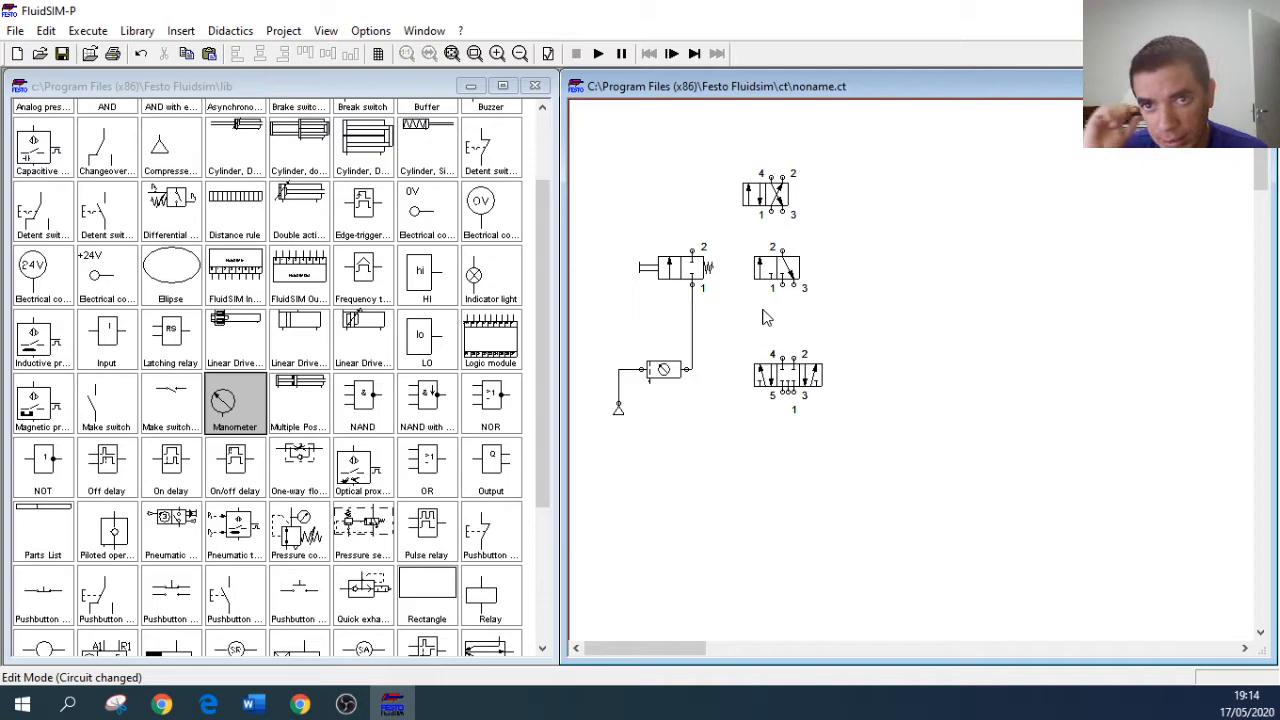
pyautogui.moveTo(792, 378); pyautogui.dragTo(804, 378)
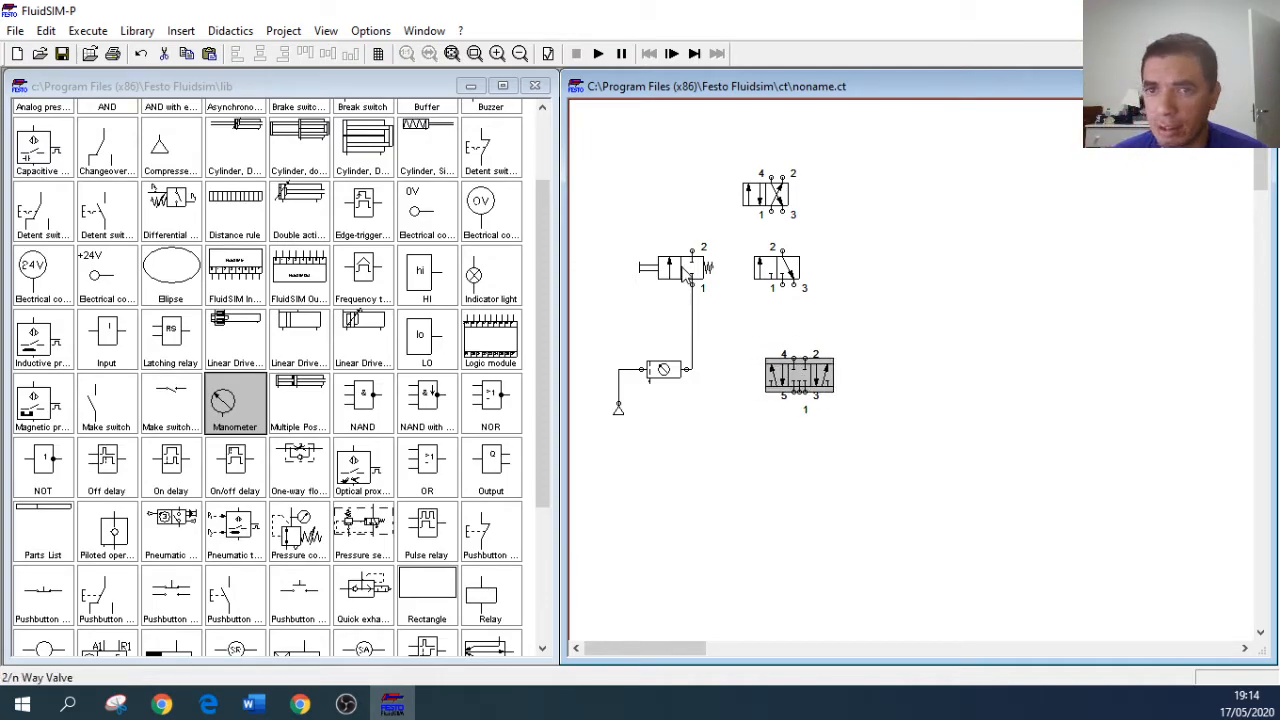
# Step: Look through the left-side manual actuation symbols available for the 2/n way valve and cancel its configuration
pyautogui.doubleClick(686, 276)
pyautogui.click(509, 319)
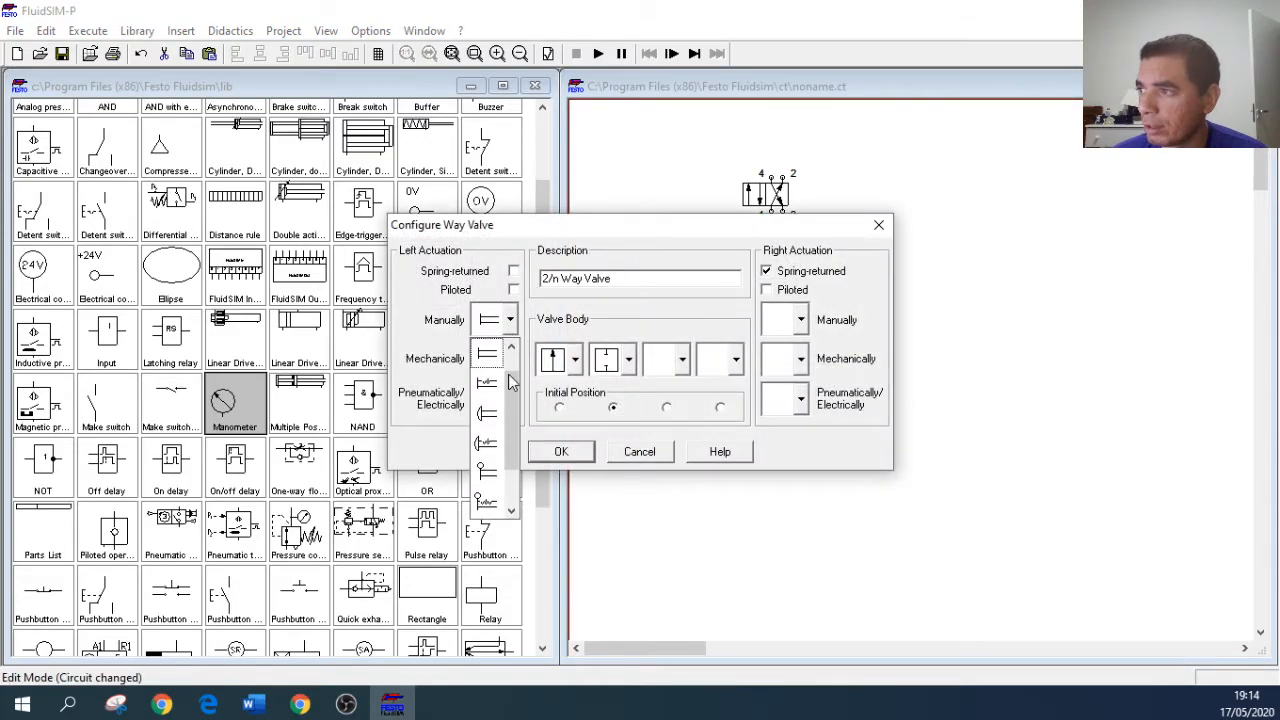
pyautogui.moveTo(509, 438); pyautogui.dragTo(510, 353)
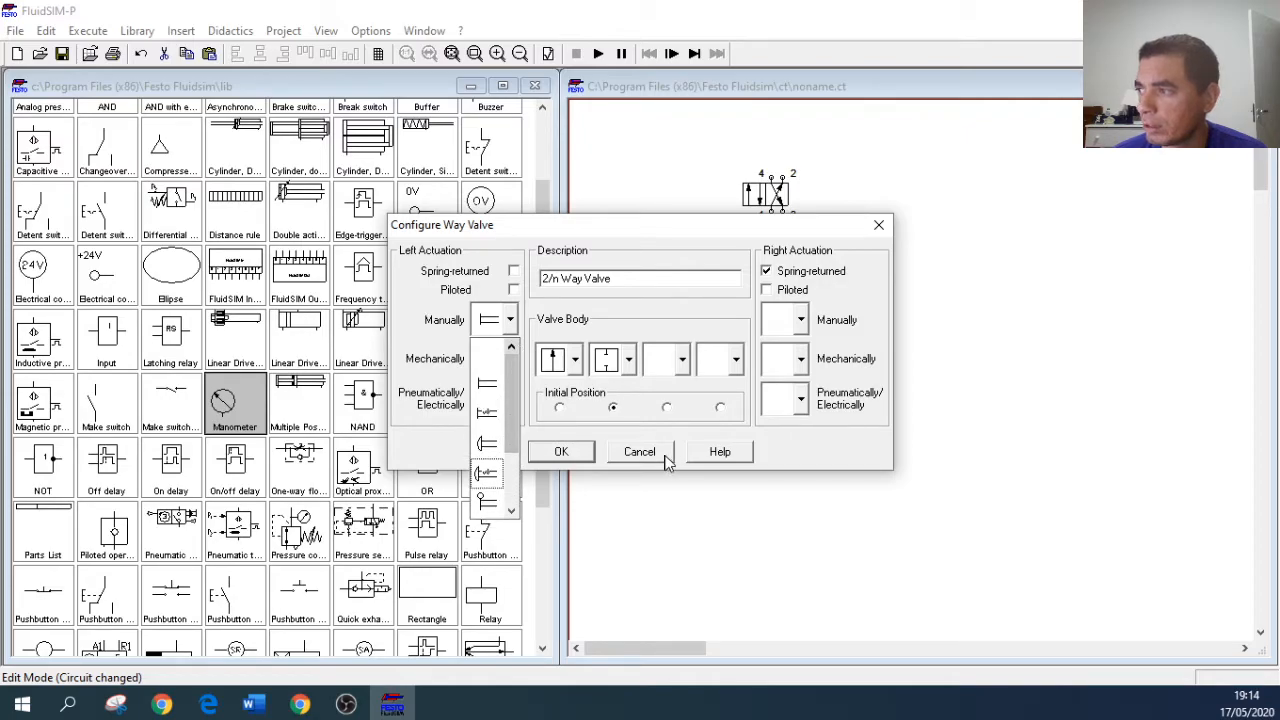
pyautogui.click(668, 460)
pyautogui.click(653, 452)
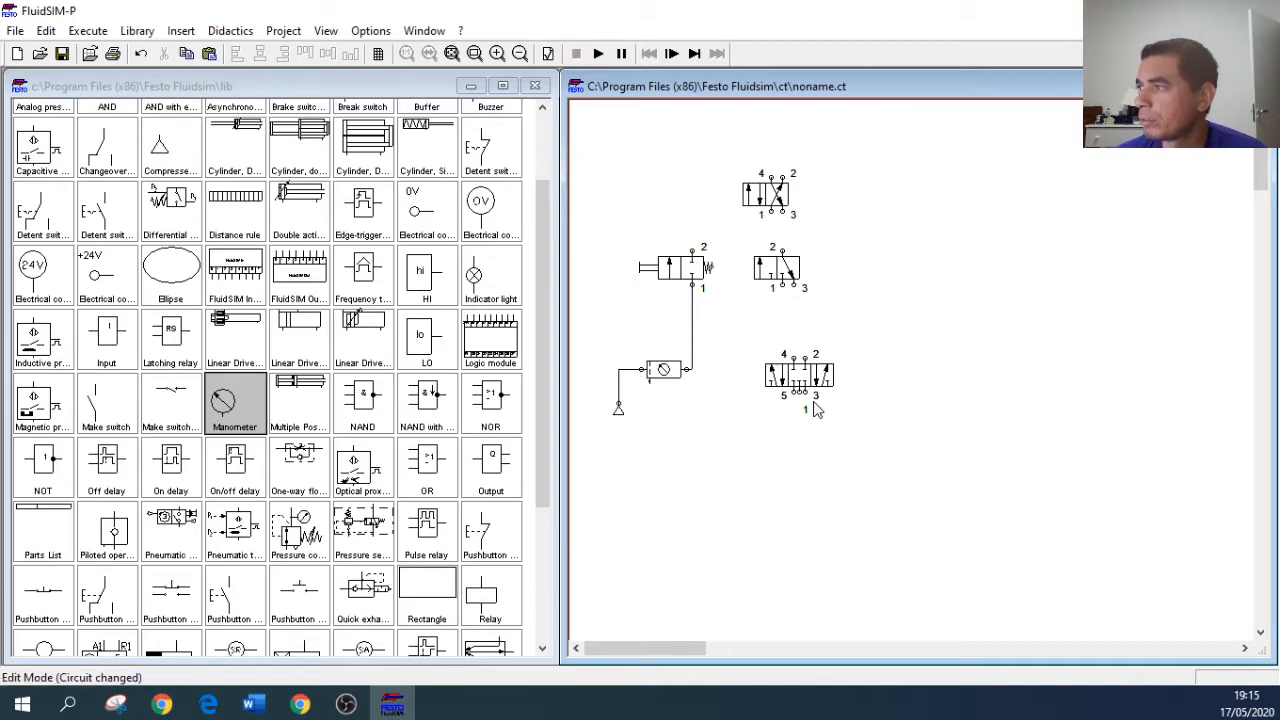
# Step: Arrange the 3/n, 4/n and 5/n way valves in one row above the 2/n way valve circuit
pyautogui.moveTo(800, 372); pyautogui.dragTo(891, 197)
pyautogui.moveTo(758, 262); pyautogui.dragTo(620, 146)
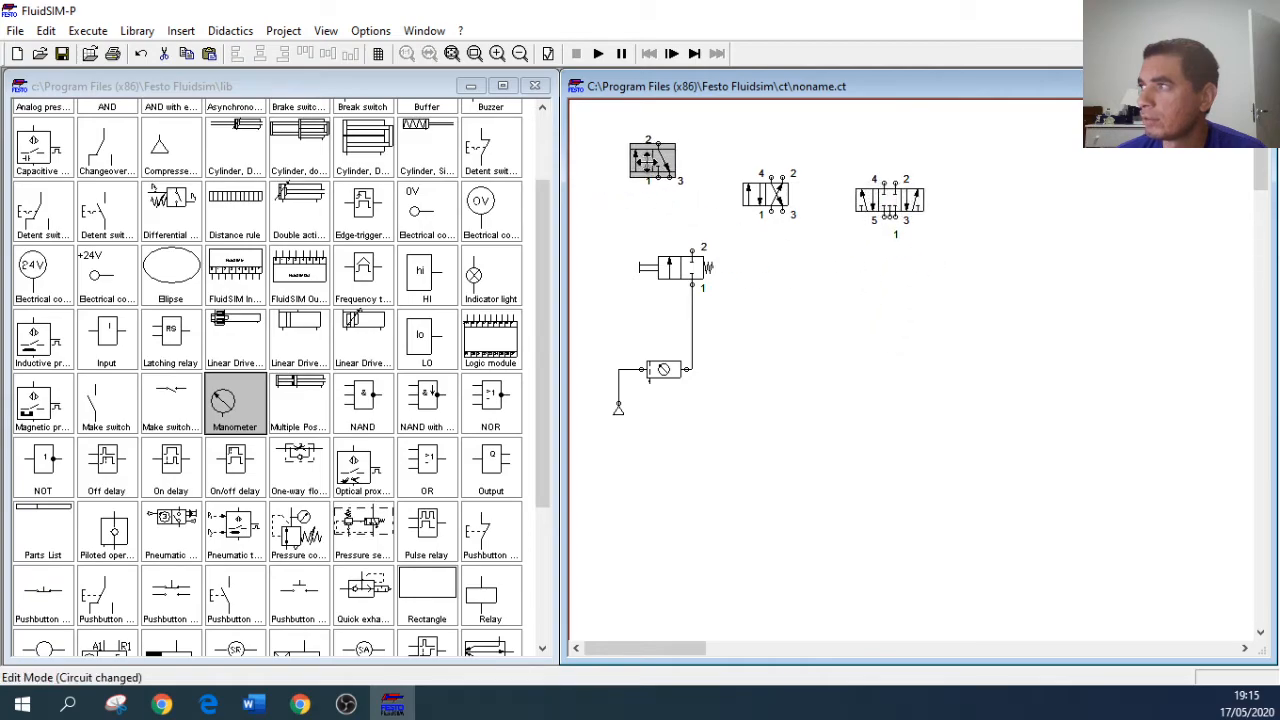
pyautogui.moveTo(748, 196); pyautogui.dragTo(713, 158)
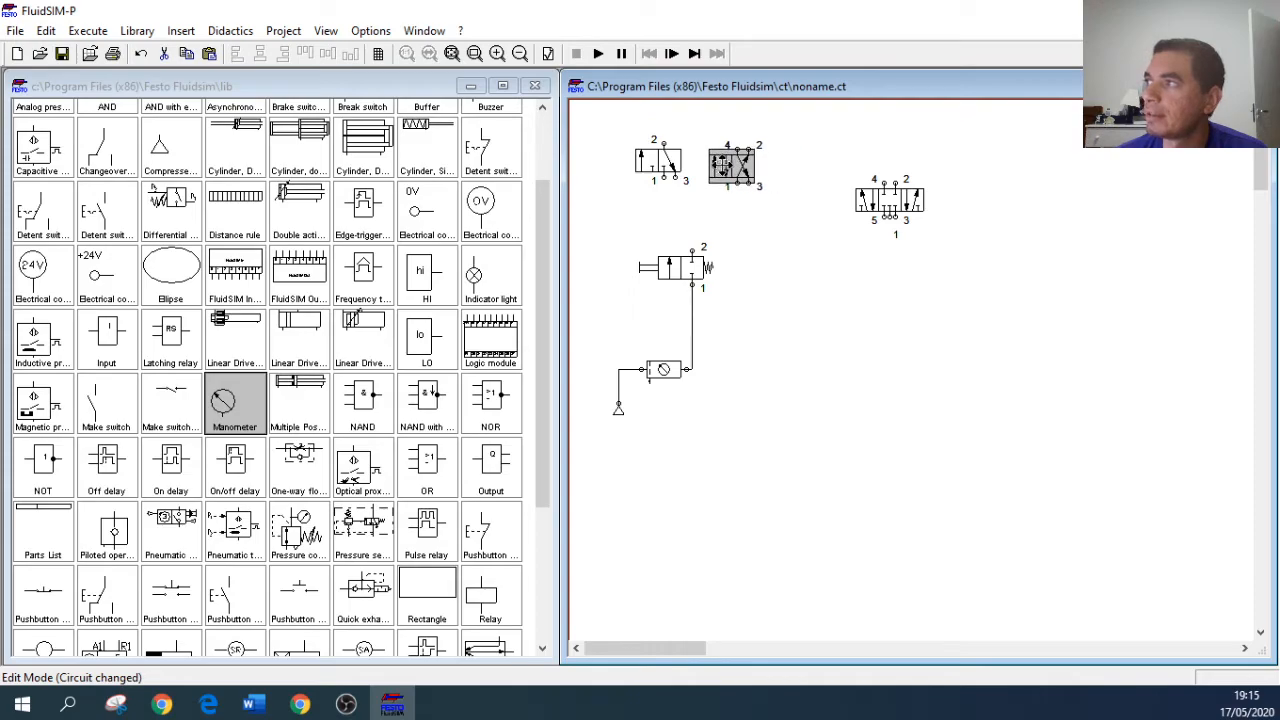
pyautogui.moveTo(895, 205); pyautogui.dragTo(816, 160)
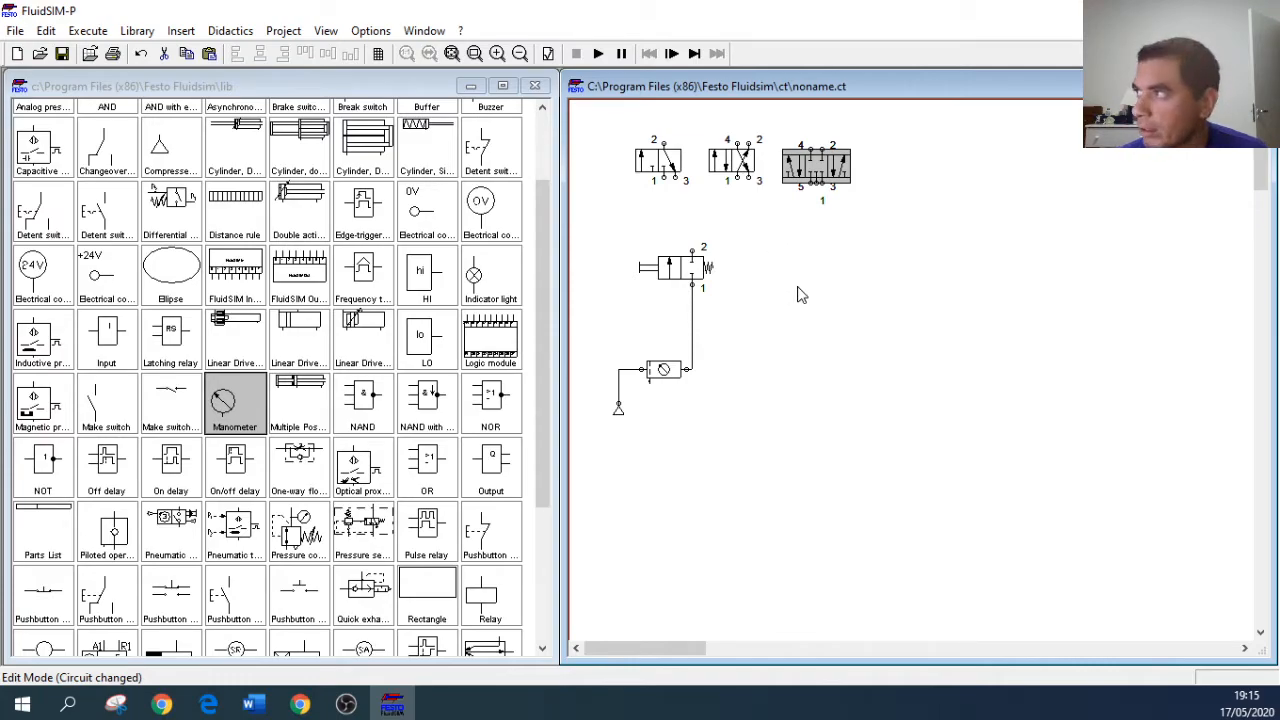
pyautogui.moveTo(811, 159); pyautogui.dragTo(744, 170)
pyautogui.click(746, 237)
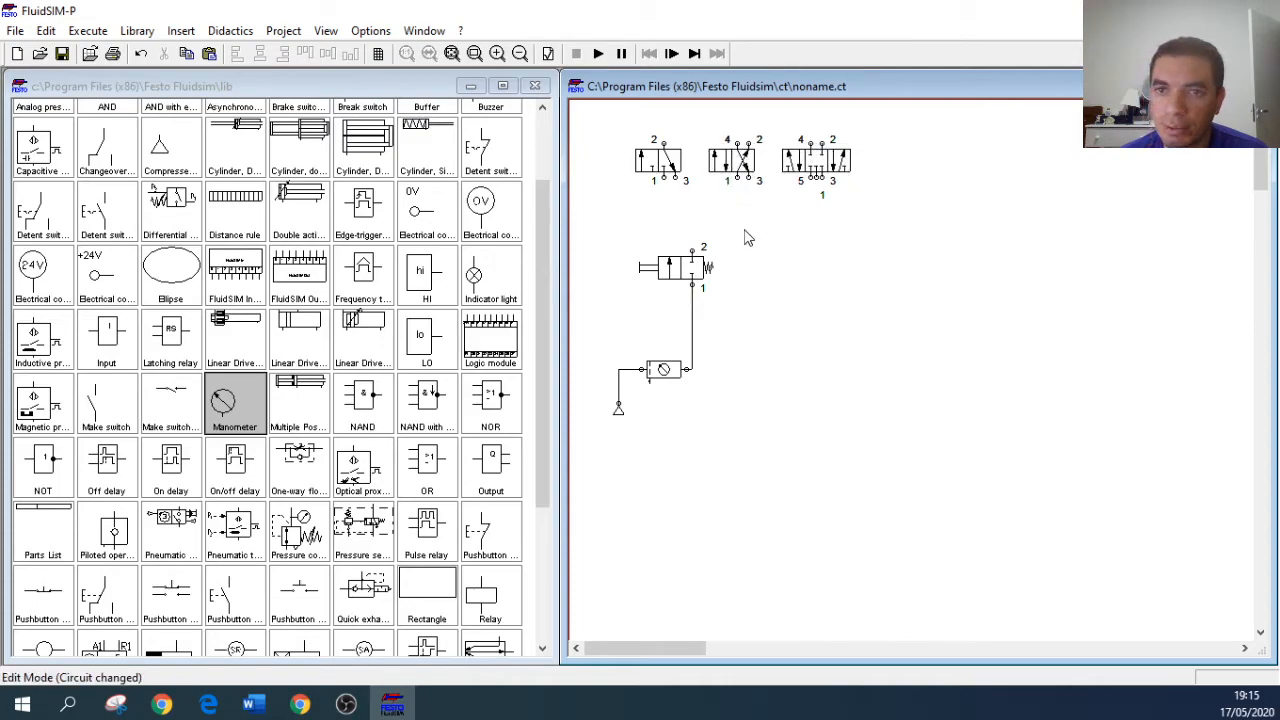